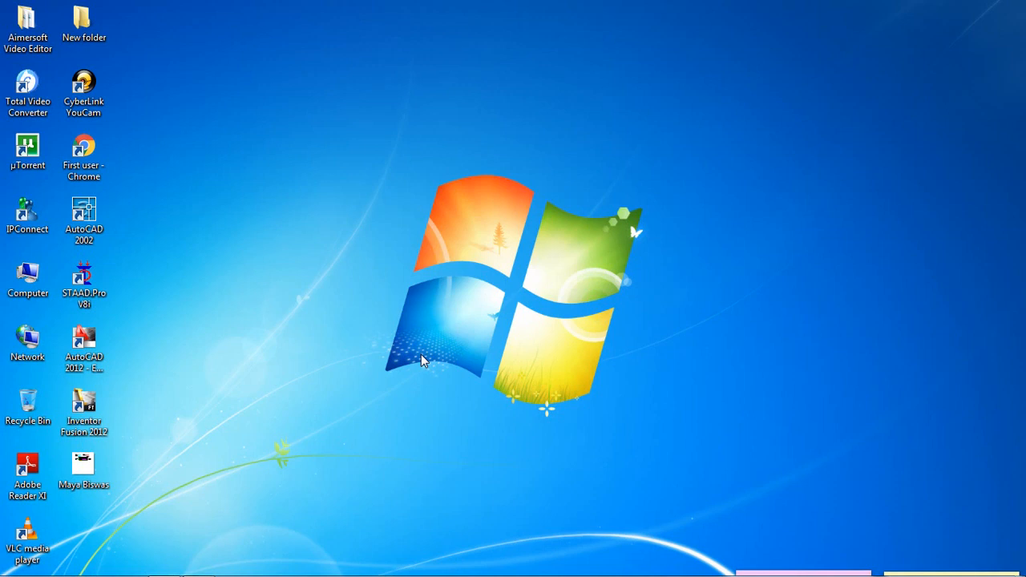
- Launch STAAD.Pro V8i and create a Space structure named "steel beam", with Add Beam as the starting mode
{"action": "double_click", "coordinate": [97, 277]}
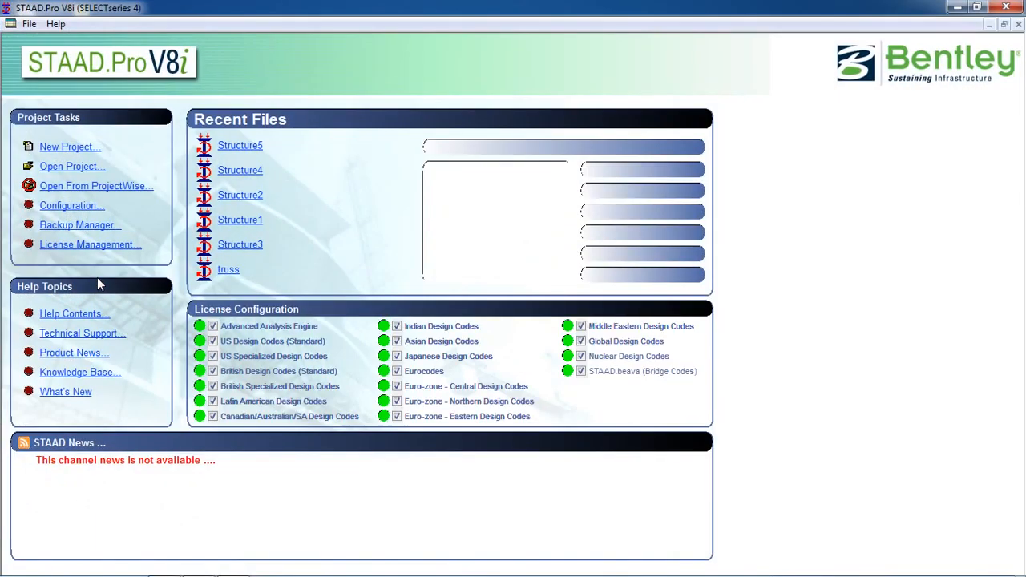
{"action": "left_click", "coordinate": [85, 151]}
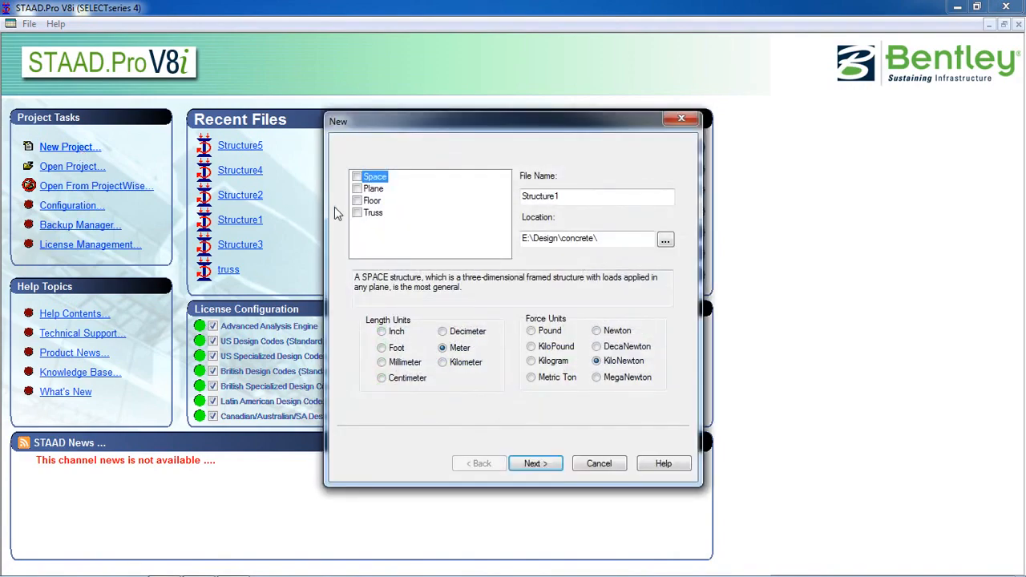
{"action": "left_click", "coordinate": [355, 177]}
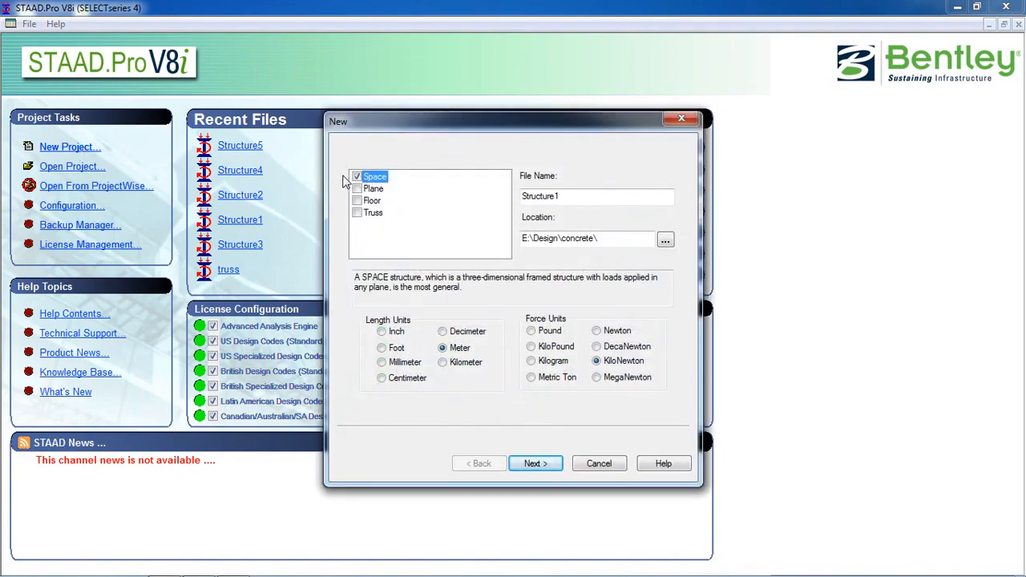
{"action": "double_click", "coordinate": [571, 198]}
{"action": "type", "text": "beam"}
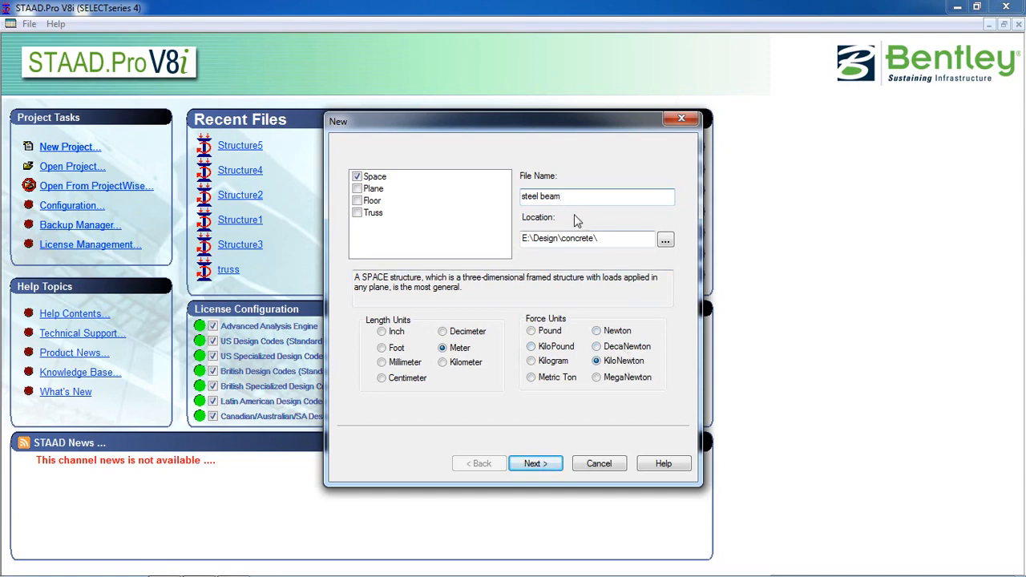
{"action": "left_click", "coordinate": [535, 463]}
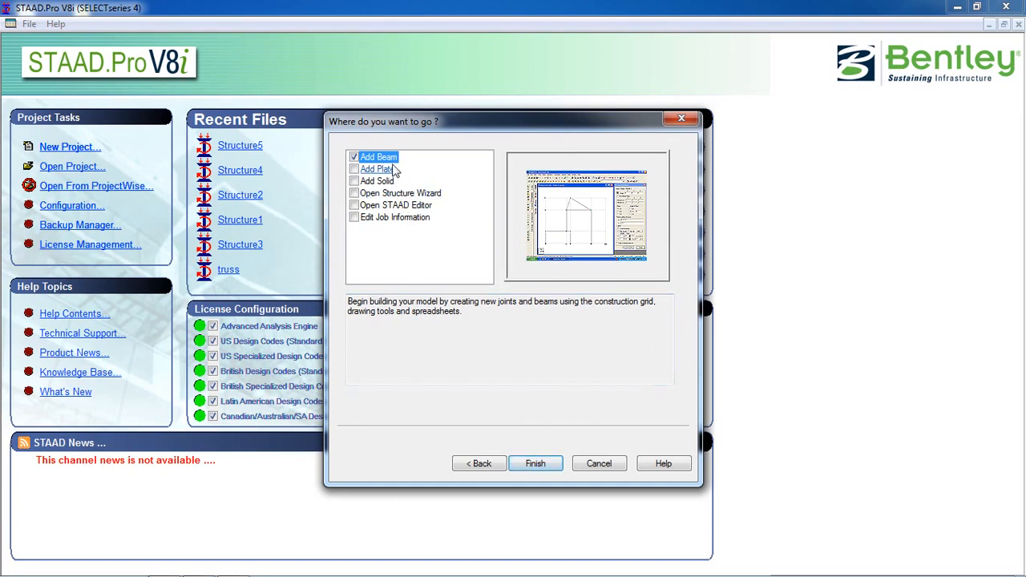
{"action": "left_click", "coordinate": [522, 467]}
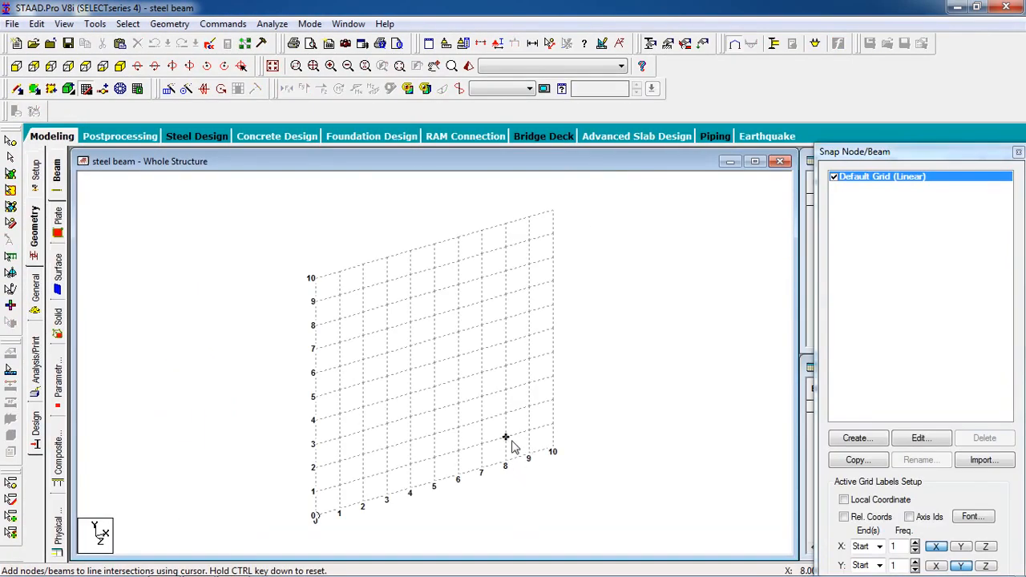
- Draw a 5 m beam along the X axis from the grid origin and leave the snap grid mode
{"action": "middle_click_drag", "start_coordinate": [431, 514], "coordinate": [410, 393]}
{"action": "scroll", "coordinate": [410, 393], "scroll_direction": "up", "scroll_amount": 2}
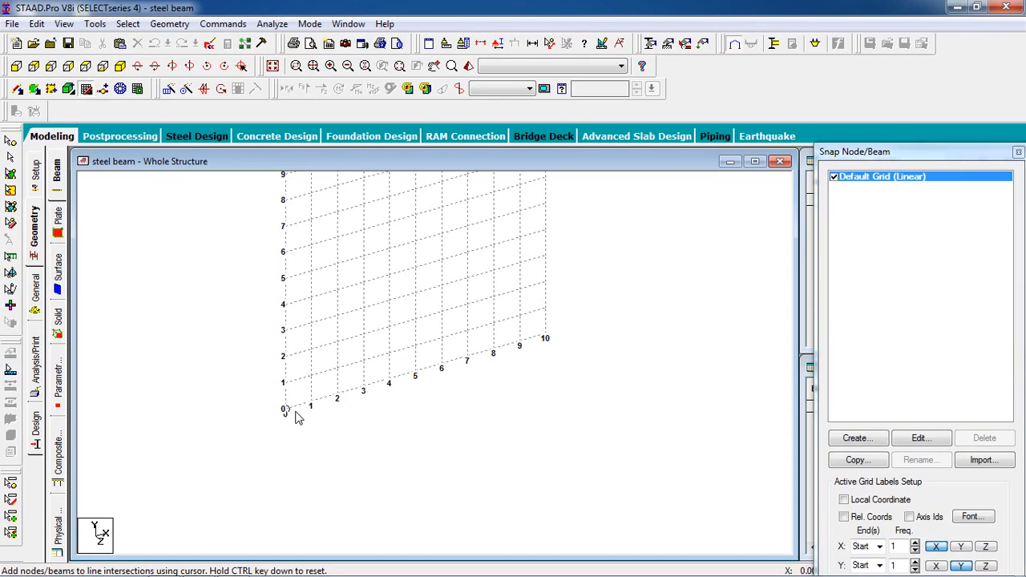
{"action": "scroll", "coordinate": [295, 417], "scroll_direction": "up", "scroll_amount": 1}
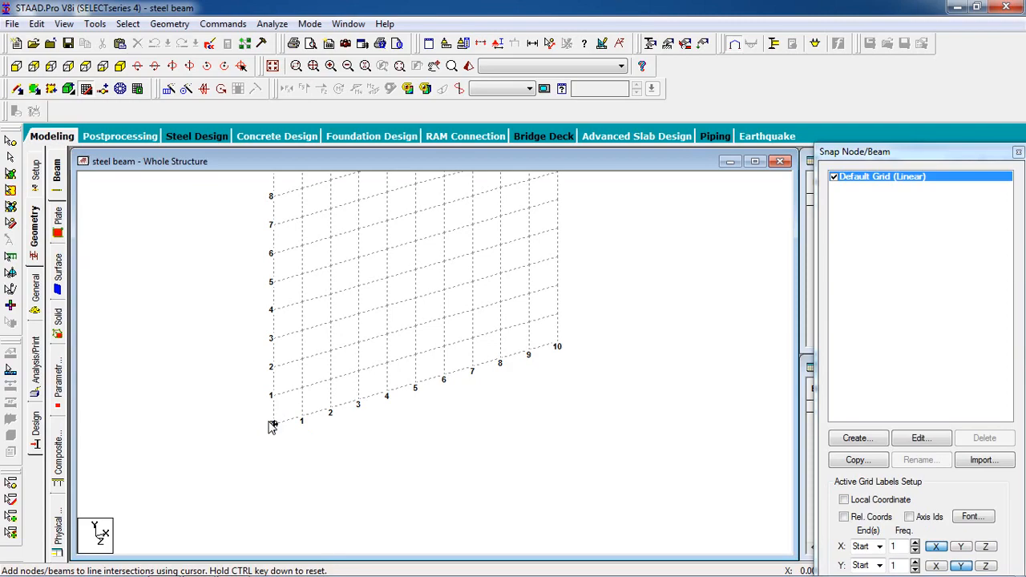
{"action": "left_click", "coordinate": [276, 426]}
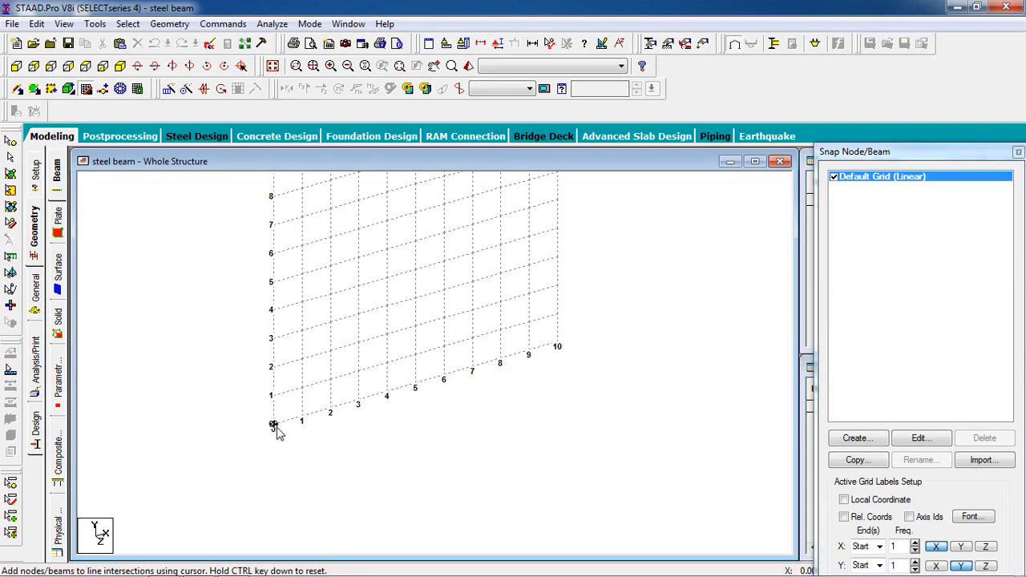
{"action": "left_click", "coordinate": [415, 386]}
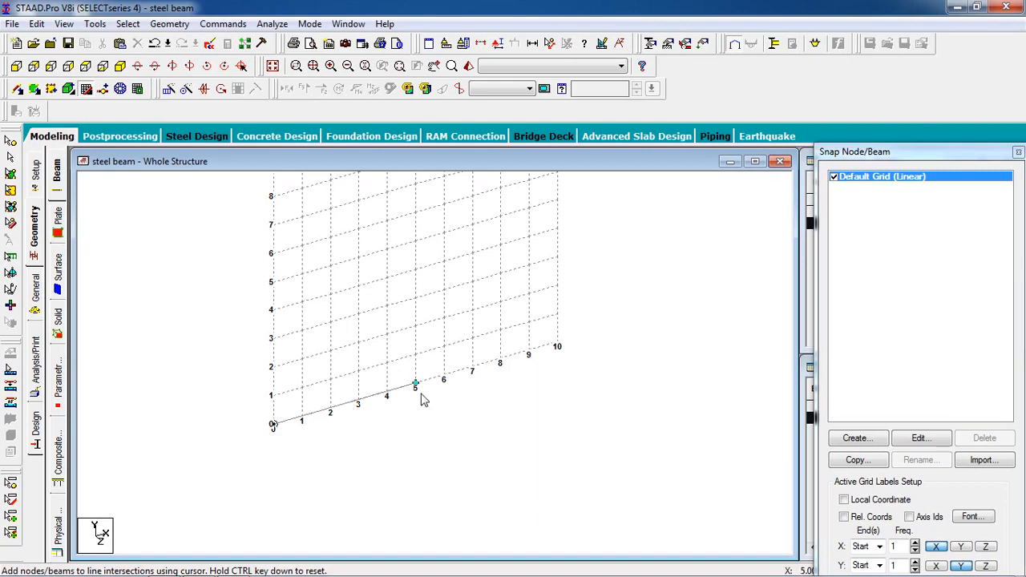
{"action": "left_click", "coordinate": [87, 90]}
- Create a fixed support definition for the structure
{"action": "scroll", "coordinate": [255, 321], "scroll_direction": "down", "scroll_amount": 3}
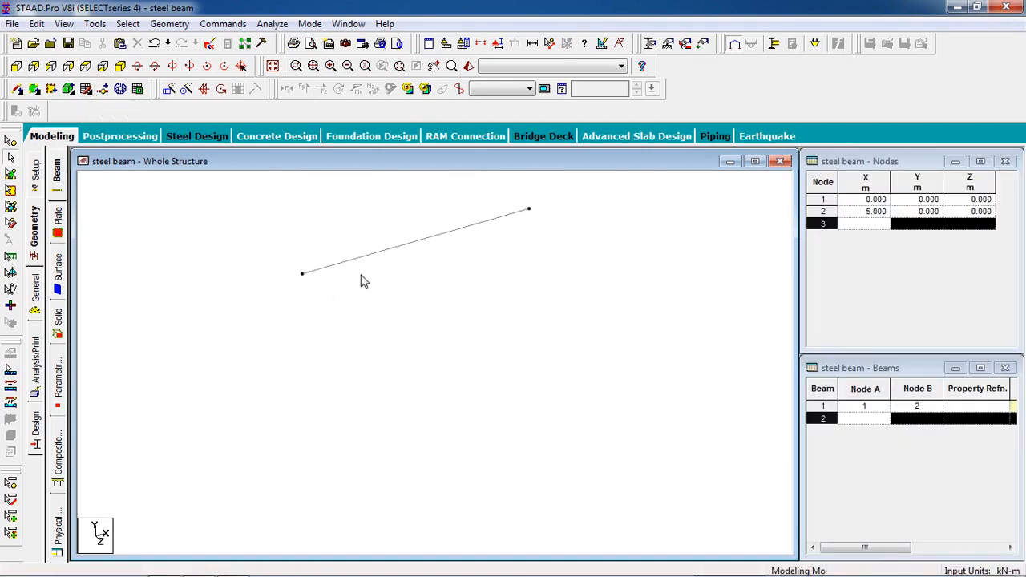
{"action": "middle_click_drag", "start_coordinate": [421, 256], "coordinate": [393, 310]}
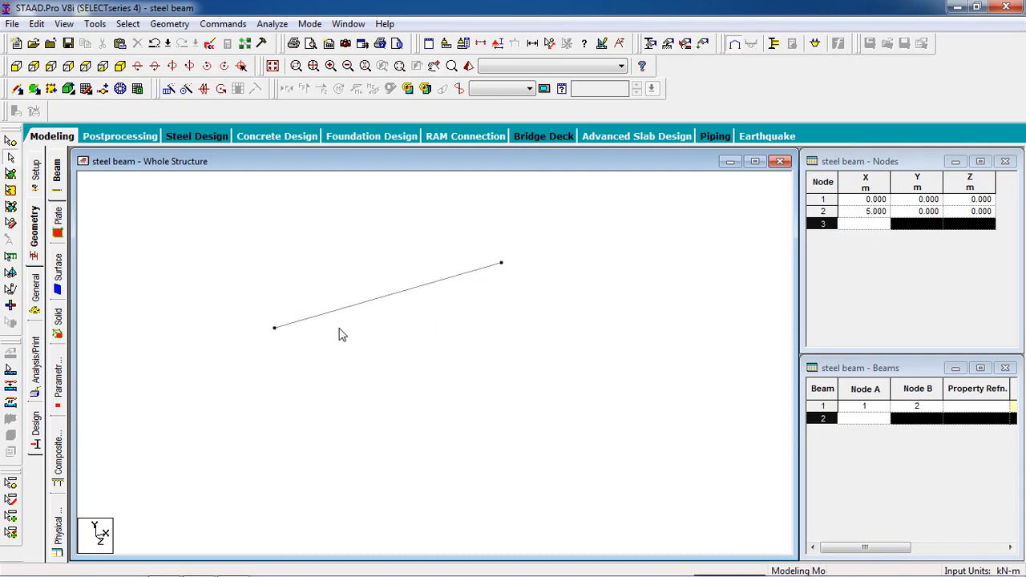
{"action": "middle_click_drag", "start_coordinate": [374, 267], "coordinate": [379, 280]}
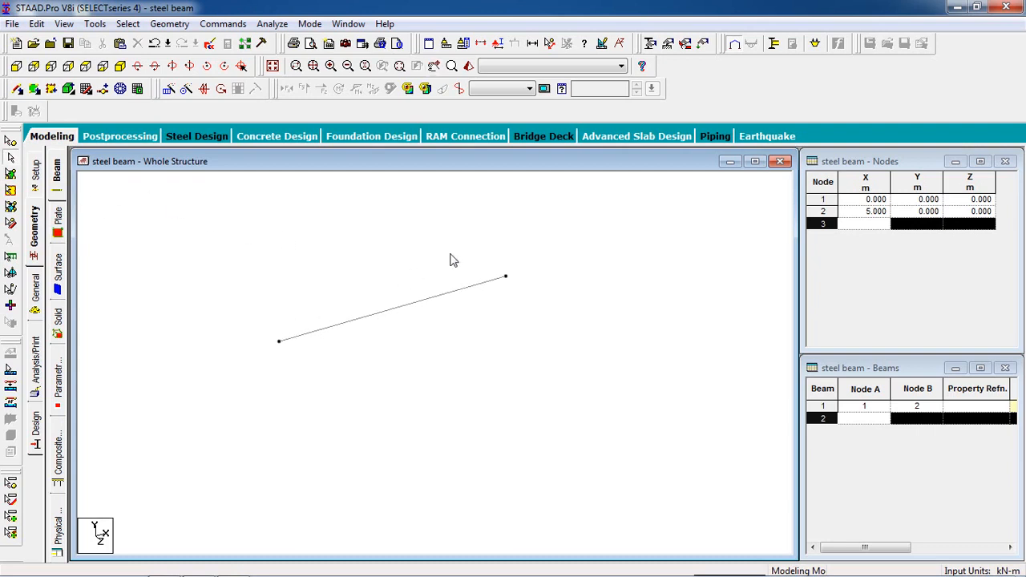
{"action": "left_click", "coordinate": [670, 48]}
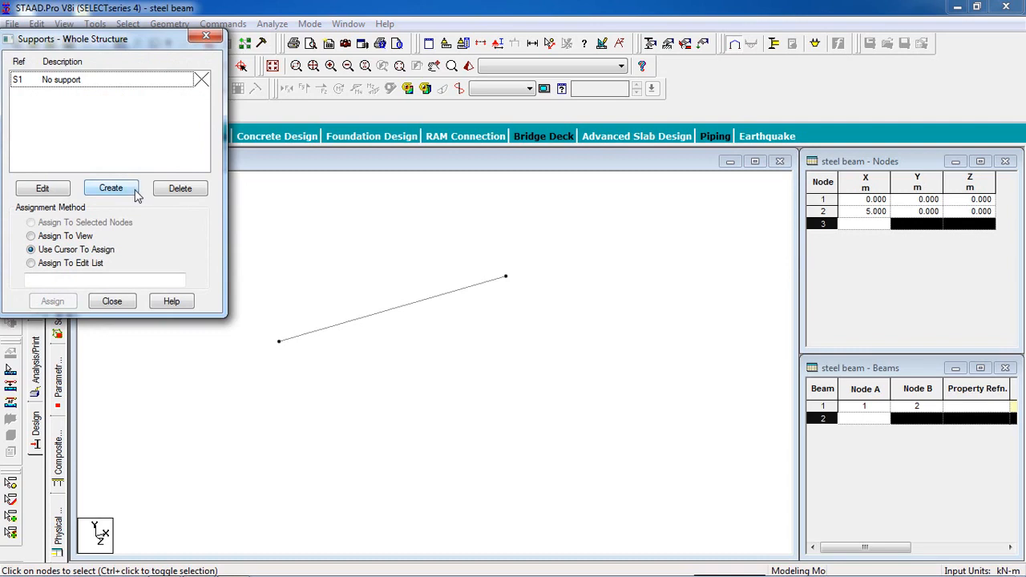
{"action": "left_click", "coordinate": [135, 192]}
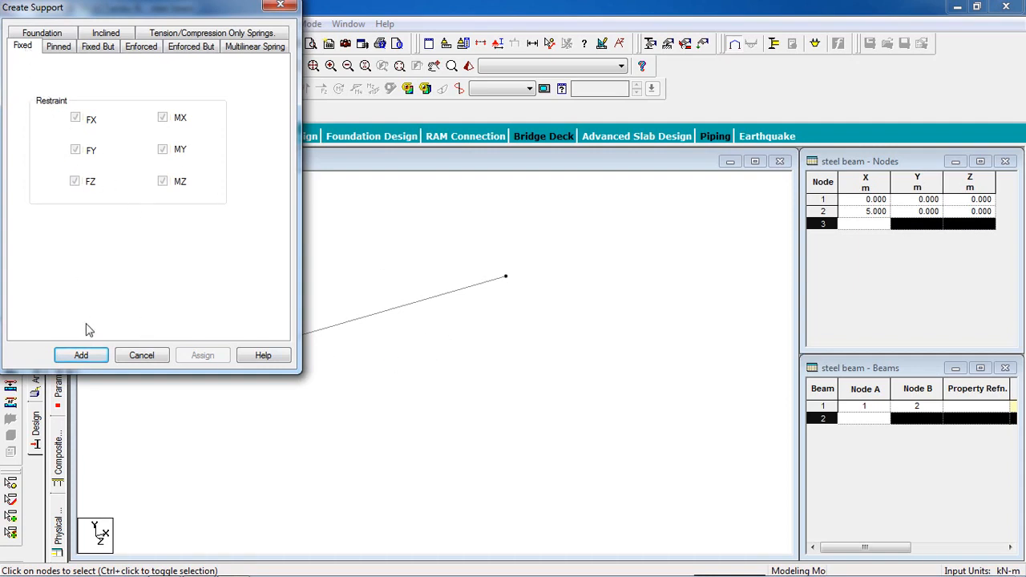
{"action": "left_click", "coordinate": [81, 355]}
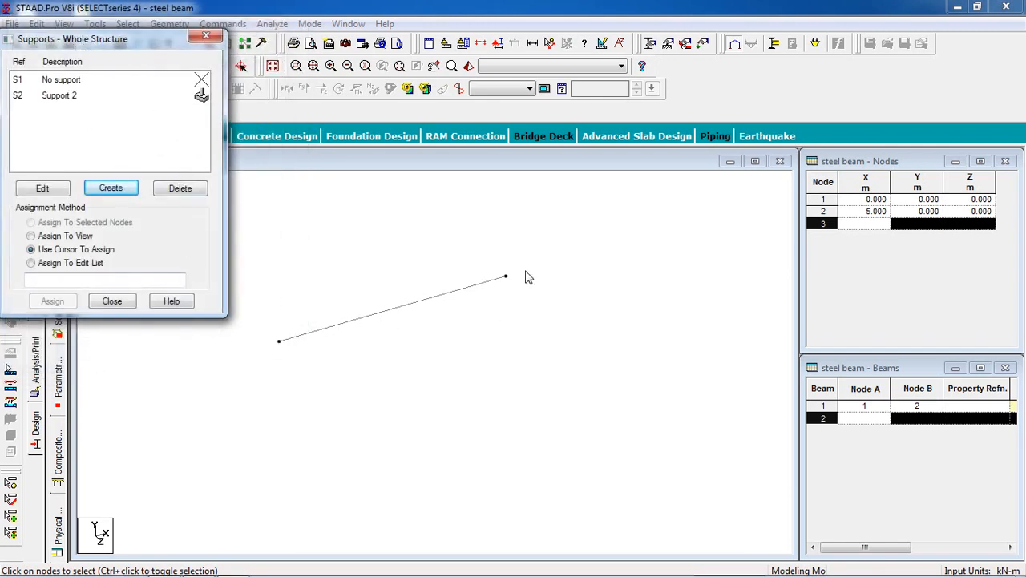
- Assign the fixed support, Support 2, to both end nodes of the beam and close the supports dialog
{"action": "left_click_drag", "start_coordinate": [523, 255], "coordinate": [246, 394]}
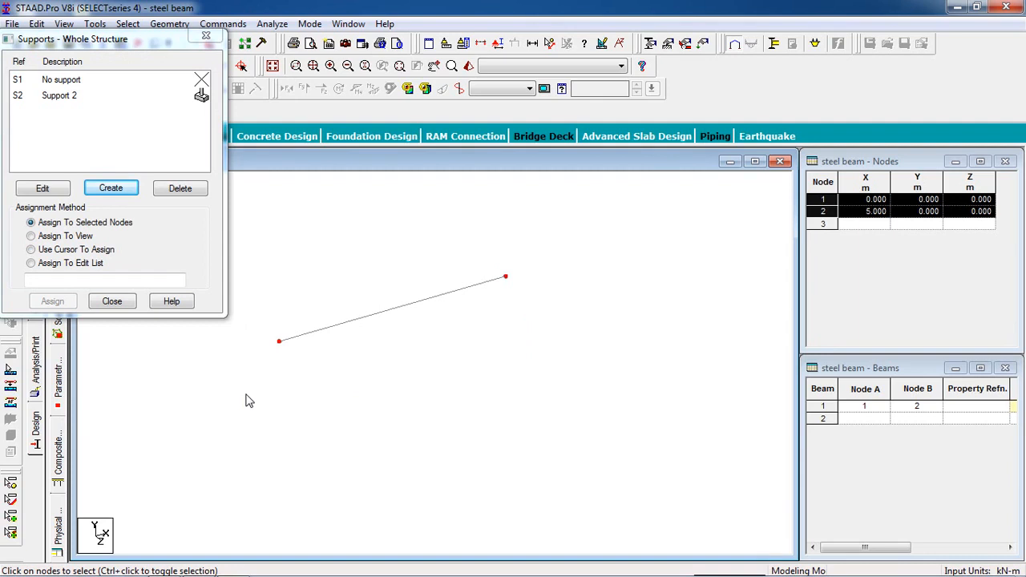
{"action": "left_click", "coordinate": [81, 95]}
{"action": "left_click_drag", "start_coordinate": [611, 246], "coordinate": [264, 431]}
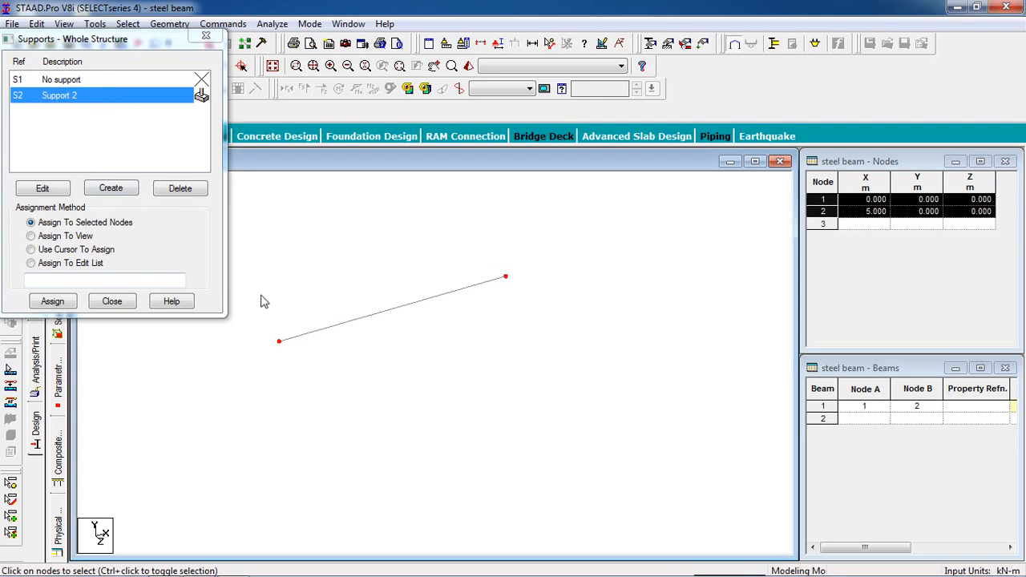
{"action": "left_click", "coordinate": [91, 243]}
{"action": "left_click", "coordinate": [52, 302]}
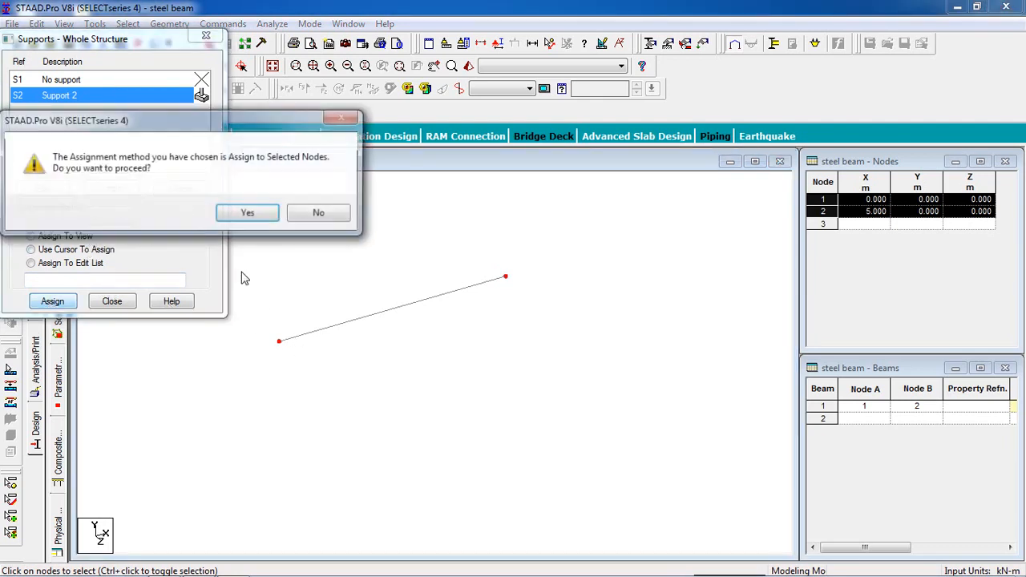
{"action": "left_click", "coordinate": [272, 214]}
{"action": "left_click", "coordinate": [128, 303]}
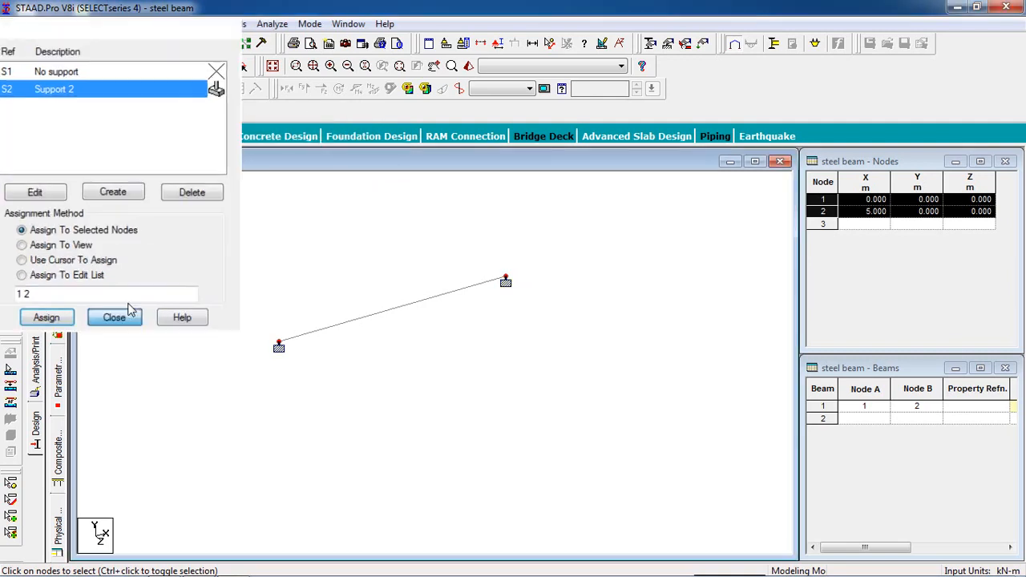
- Deselect the nodes, open the section database from the structure's properties, and expand the Indian steel sections
{"action": "scroll", "coordinate": [396, 320], "scroll_direction": "up", "scroll_amount": 3}
{"action": "left_click", "coordinate": [406, 346]}
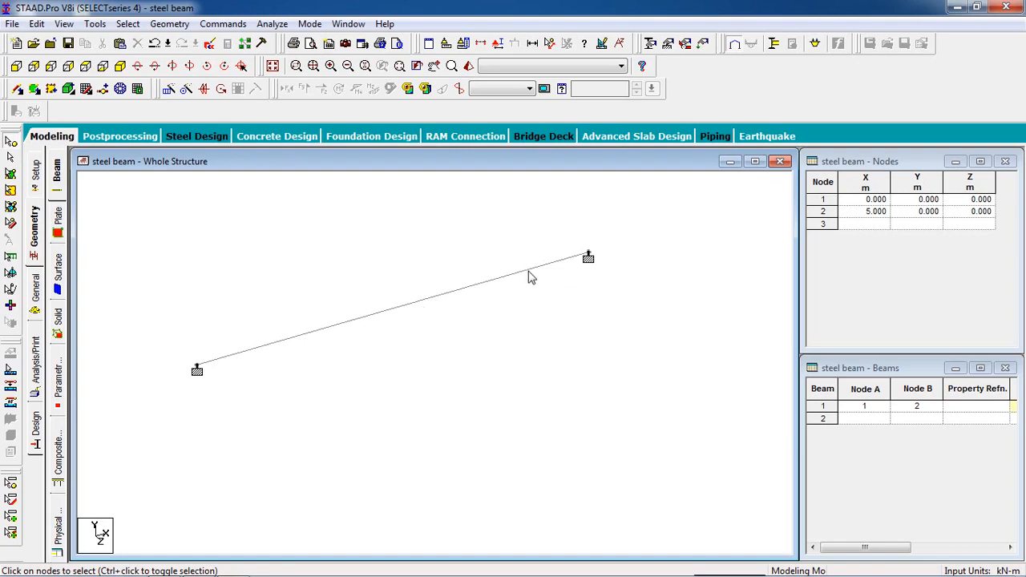
{"action": "scroll", "coordinate": [530, 277], "scroll_direction": "down", "scroll_amount": 2}
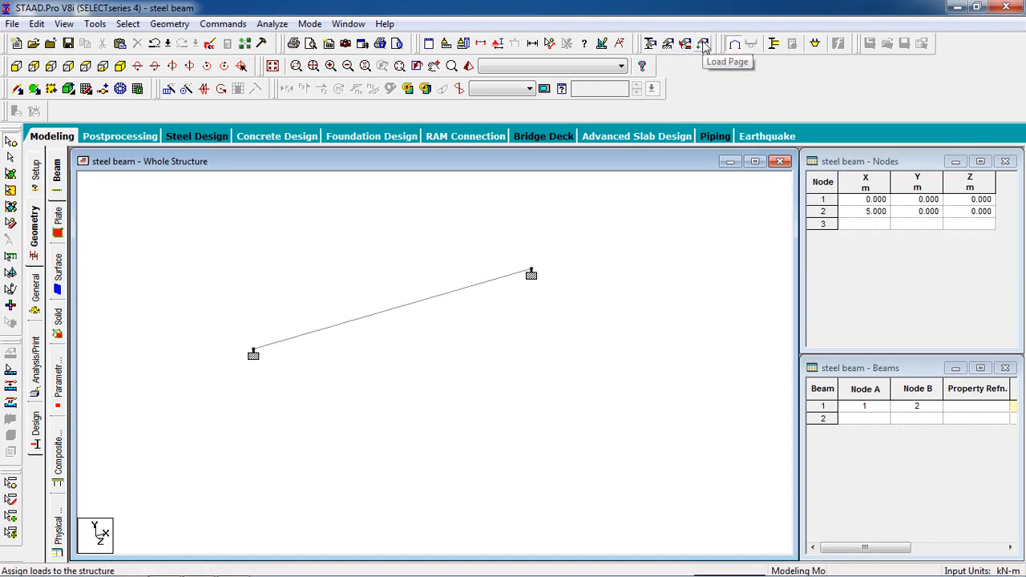
{"action": "left_click", "coordinate": [650, 44]}
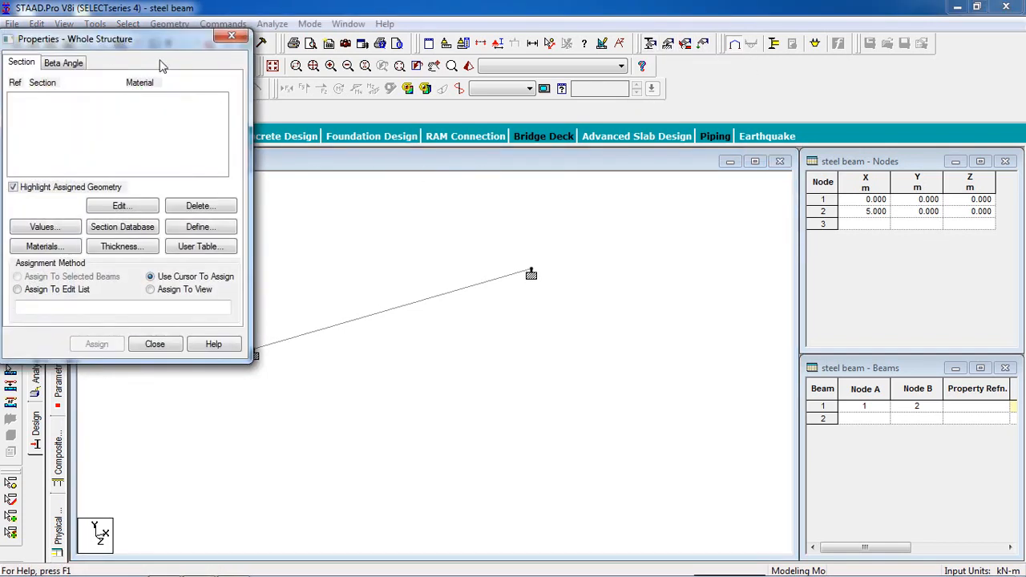
{"action": "left_click_drag", "start_coordinate": [469, 75], "coordinate": [946, 67]}
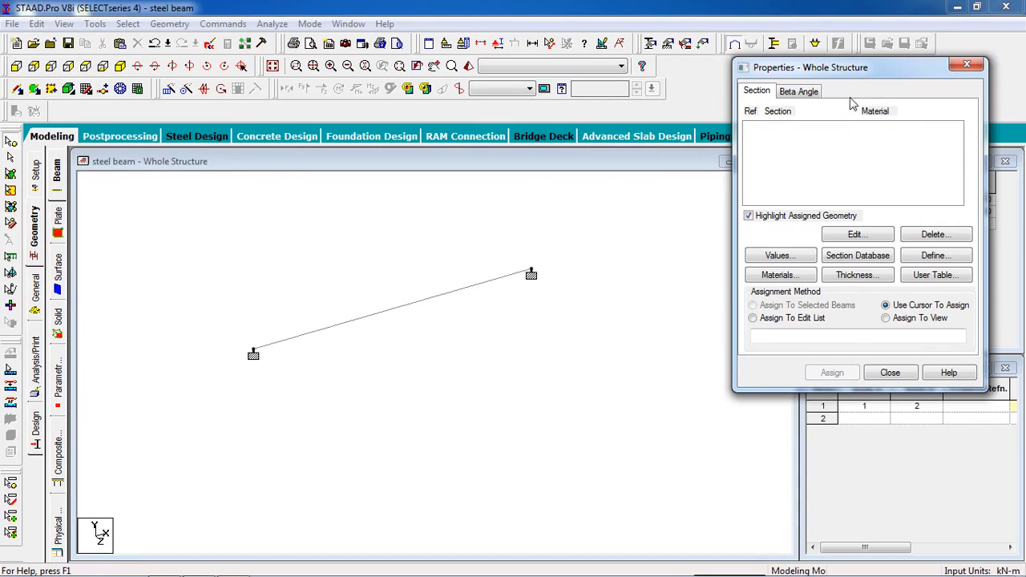
{"action": "left_click_drag", "start_coordinate": [848, 72], "coordinate": [871, 72]}
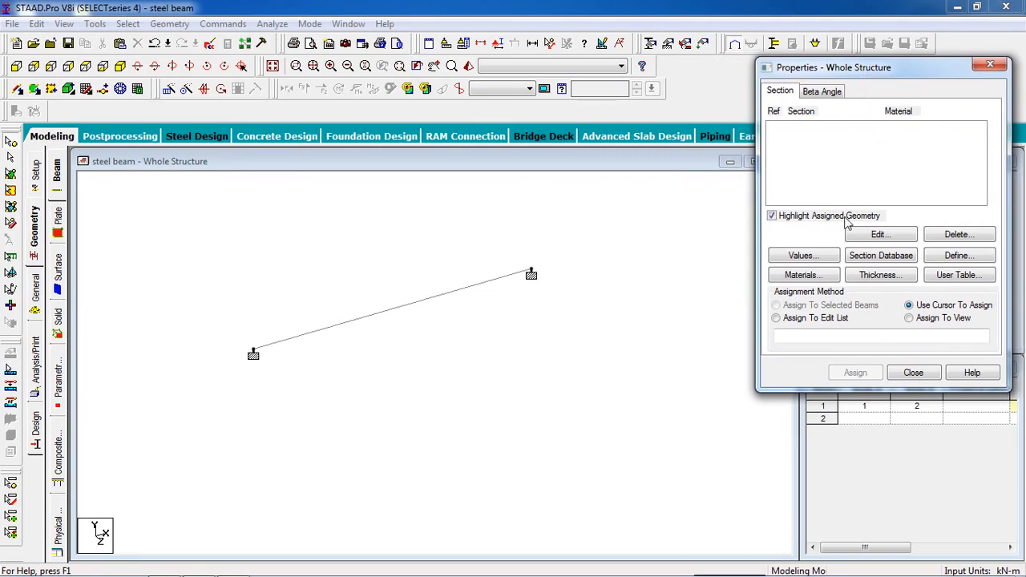
{"action": "left_click", "coordinate": [866, 258]}
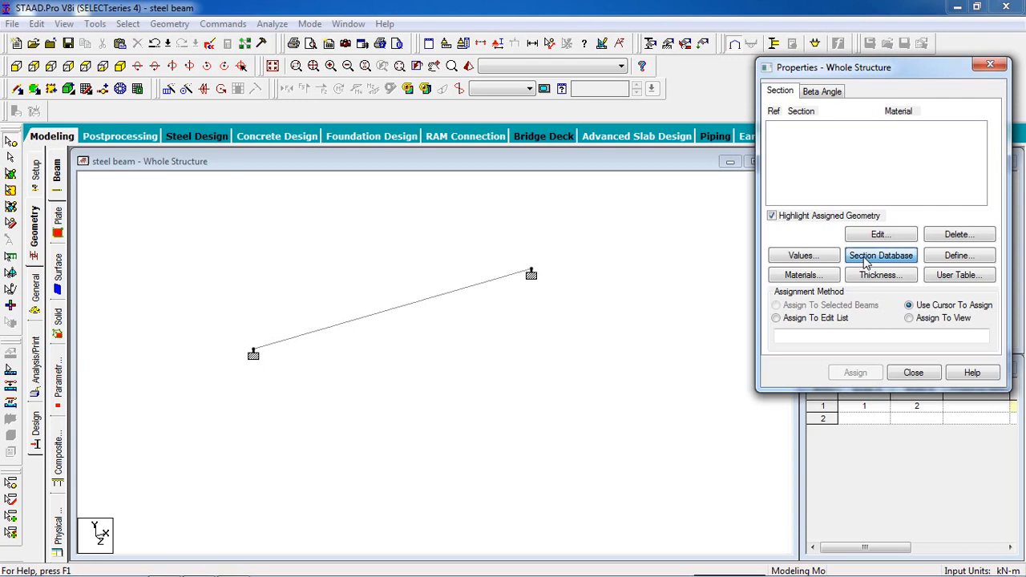
{"action": "left_click", "coordinate": [866, 258]}
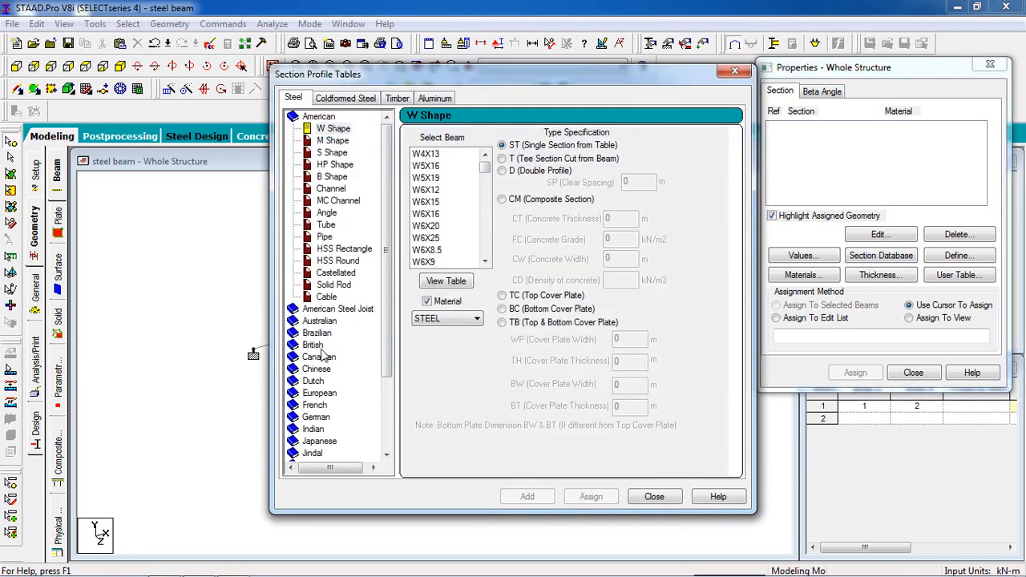
{"action": "left_click", "coordinate": [314, 430]}
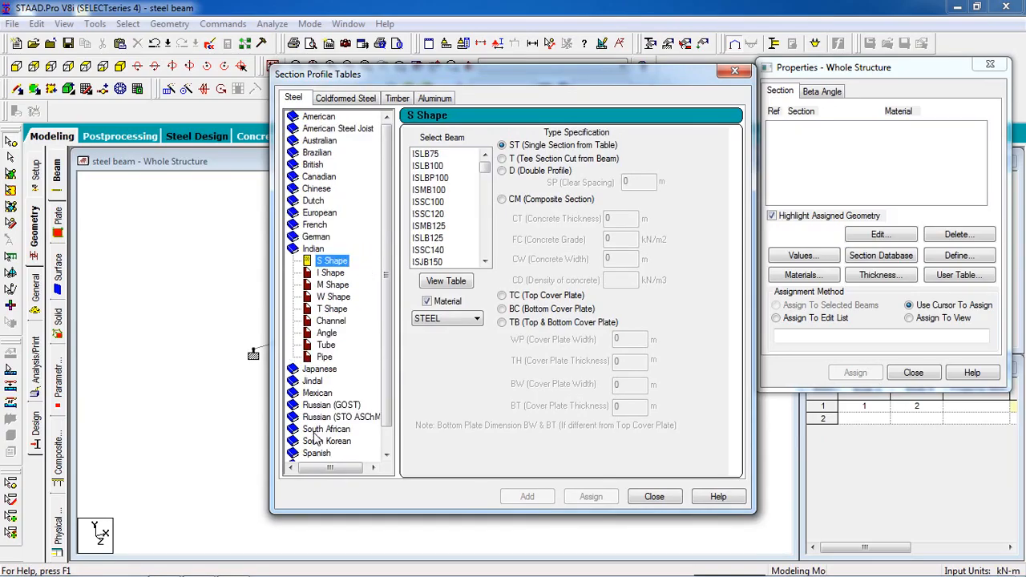
- Browse the available profiles in the Indian I, W, M, T and Channel section lists
{"action": "left_click", "coordinate": [327, 274]}
{"action": "left_click", "coordinate": [329, 298]}
{"action": "left_click", "coordinate": [329, 286]}
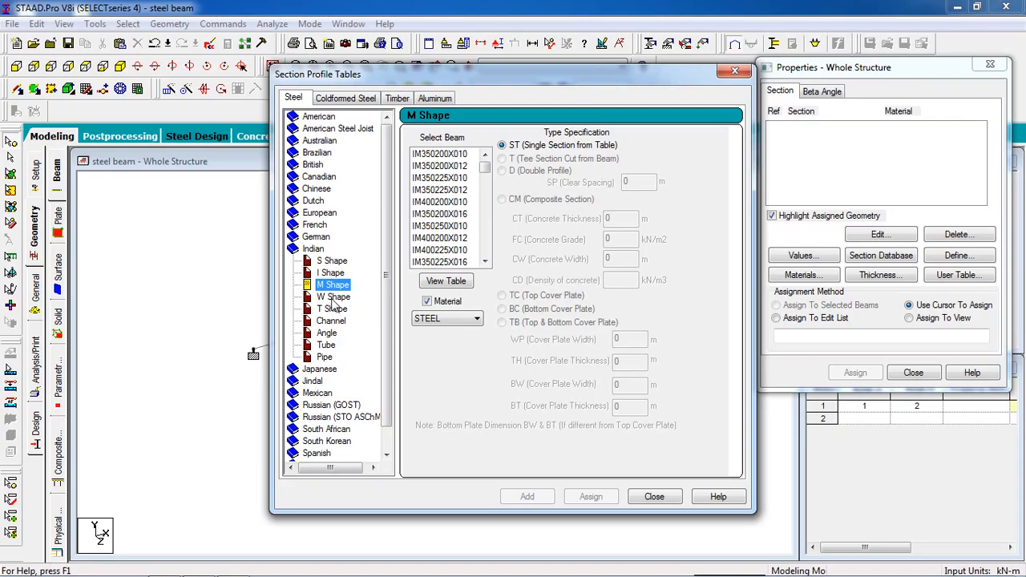
{"action": "left_click", "coordinate": [330, 273]}
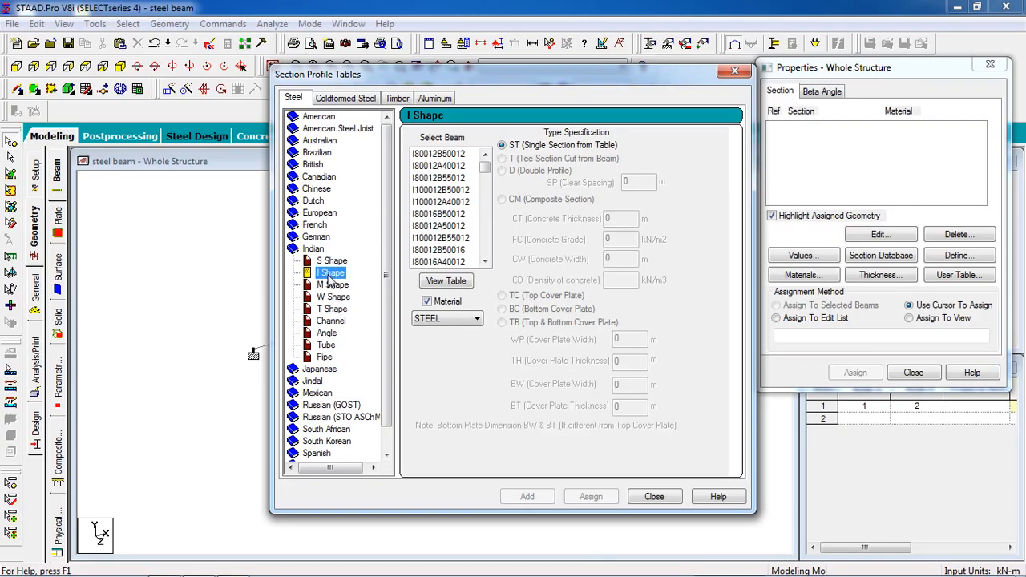
{"action": "left_click", "coordinate": [334, 310]}
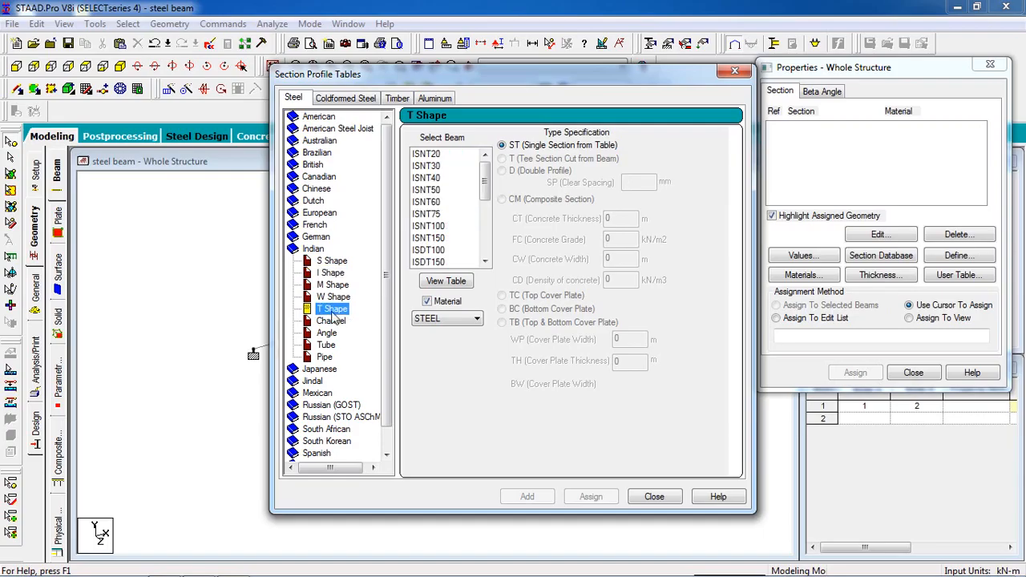
{"action": "left_click", "coordinate": [337, 323]}
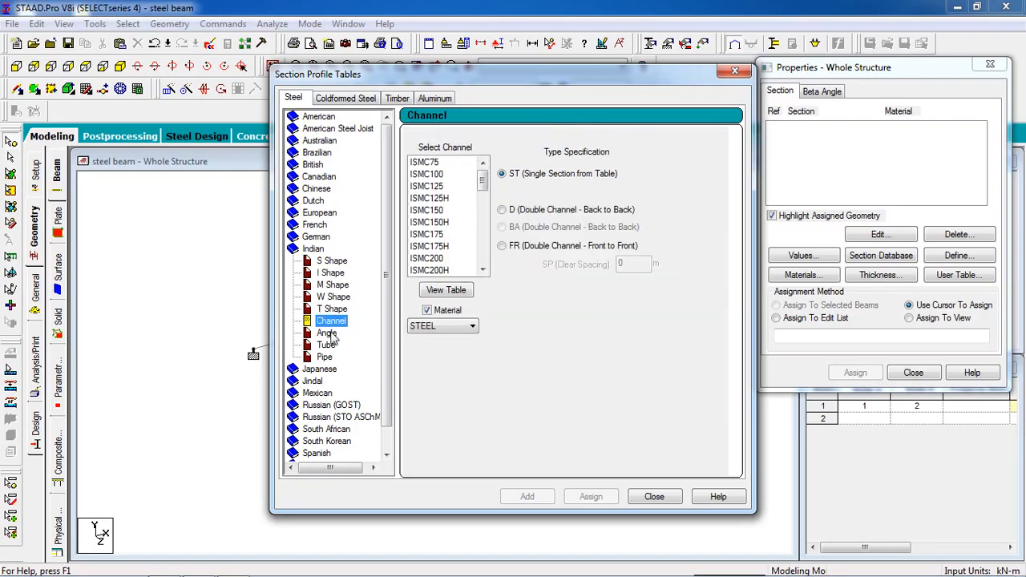
- Choose the Indian I Shape section I80012B50012 and open the table of I Shape section properties
{"action": "left_click", "coordinate": [332, 274]}
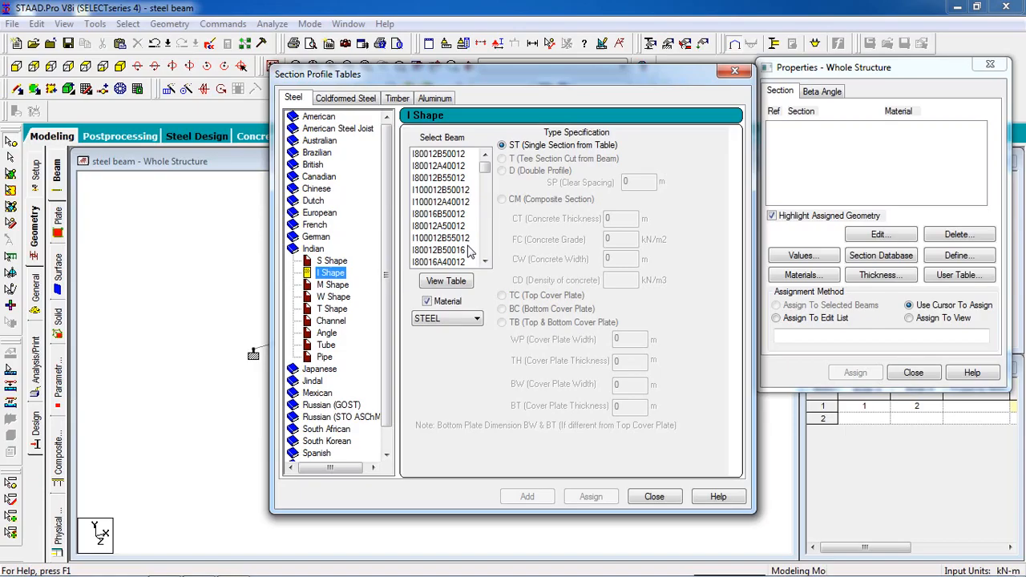
{"action": "mouse_move", "coordinate": [486, 170]}
{"action": "left_mouse_down"}
{"action": "mouse_move", "coordinate": [492, 261]}
{"action": "mouse_move", "coordinate": [486, 166]}
{"action": "left_mouse_up"}
{"action": "left_click", "coordinate": [437, 154]}
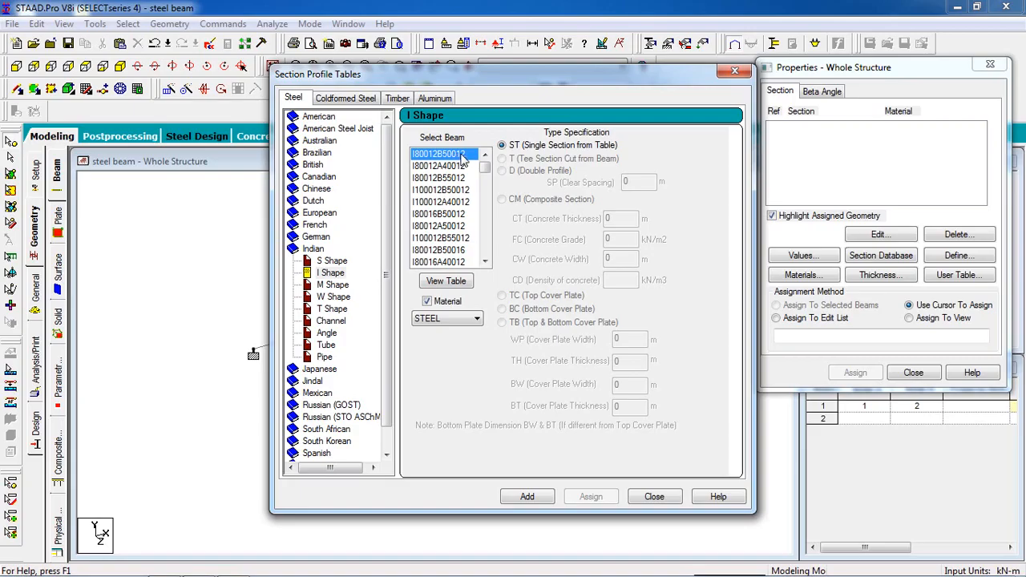
{"action": "left_click", "coordinate": [454, 282]}
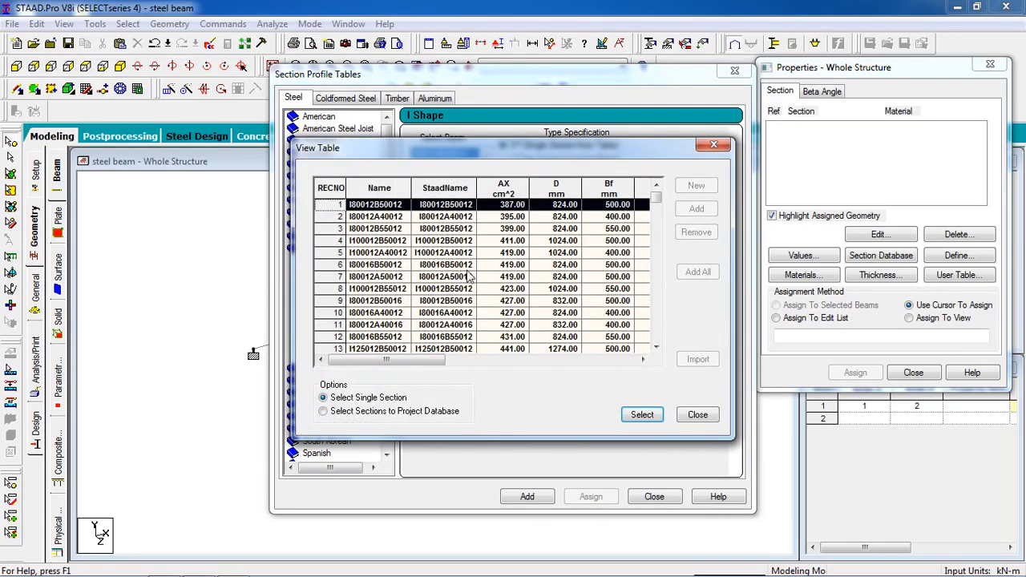
- Examine the listed sections and their dimensions in the Indian I Shape property table
{"action": "left_click", "coordinate": [401, 265]}
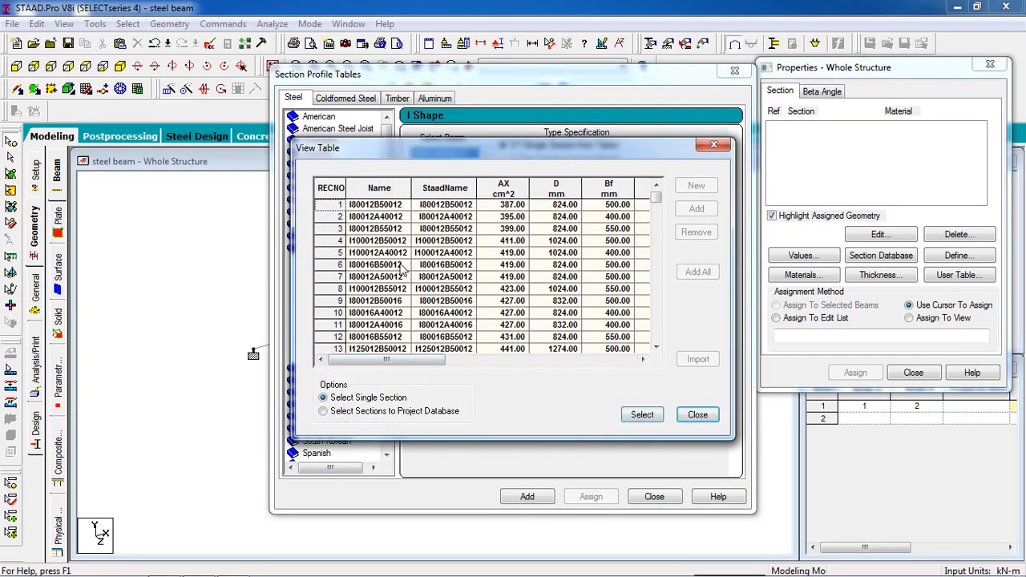
{"action": "left_click_drag", "start_coordinate": [656, 201], "coordinate": [658, 341]}
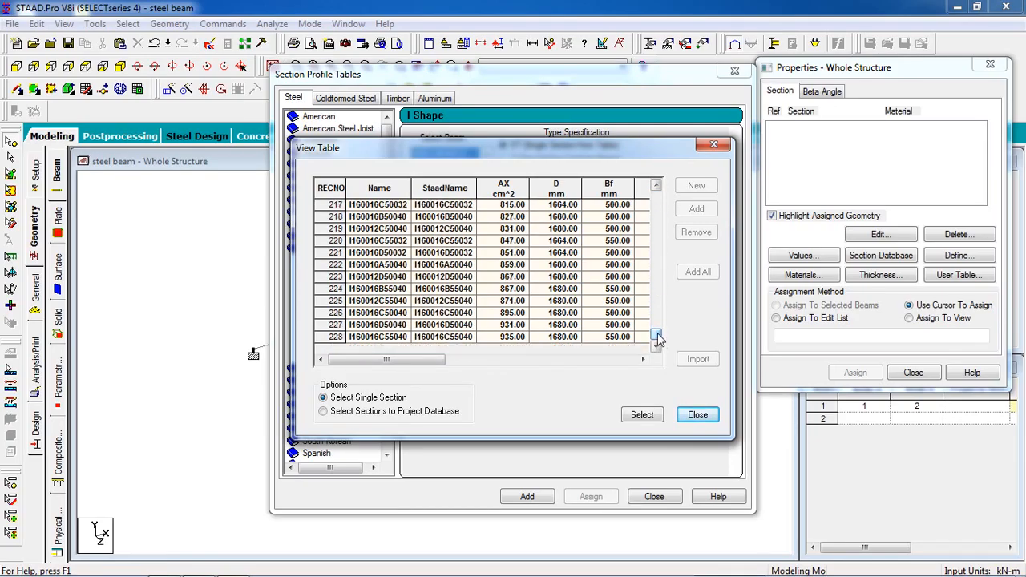
{"action": "left_click_drag", "start_coordinate": [656, 339], "coordinate": [656, 194]}
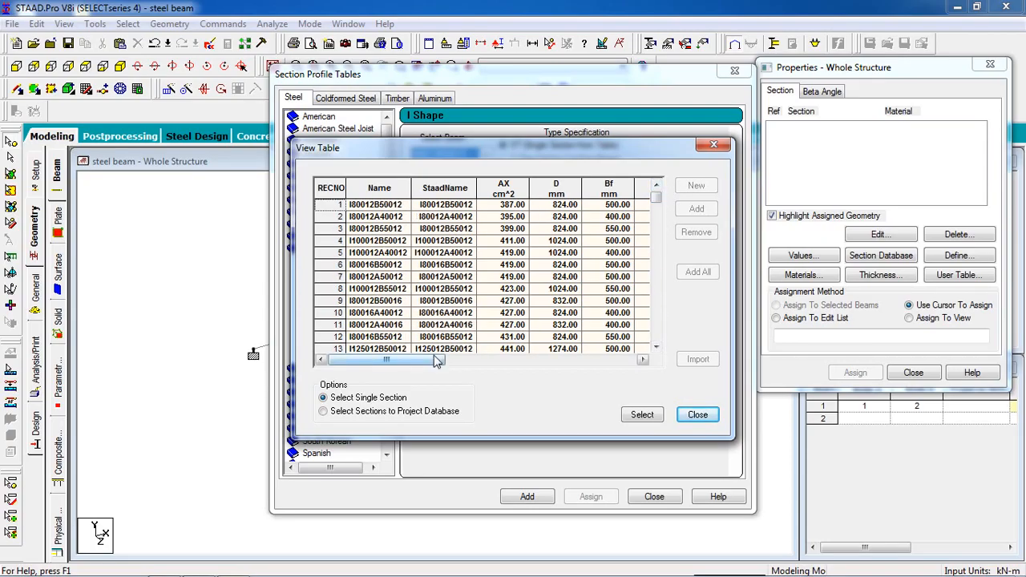
{"action": "left_click", "coordinate": [321, 208]}
{"action": "left_click_drag", "start_coordinate": [425, 361], "coordinate": [469, 375]}
{"action": "left_click_drag", "start_coordinate": [573, 368], "coordinate": [533, 329]}
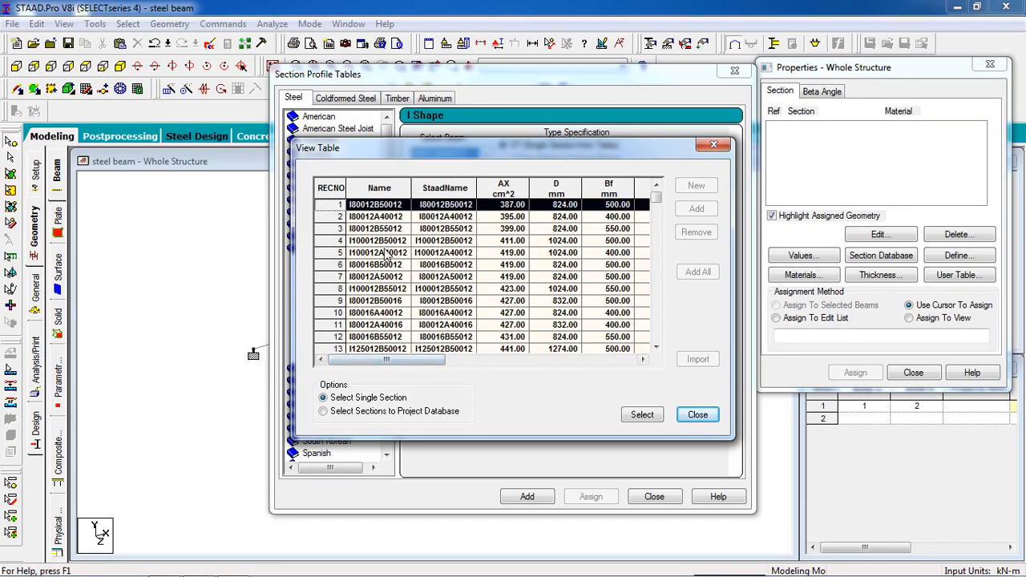
- Select section I80012B50012 from the table, add it in STEEL to the structure's properties, and close the section database
{"action": "left_click", "coordinate": [366, 208]}
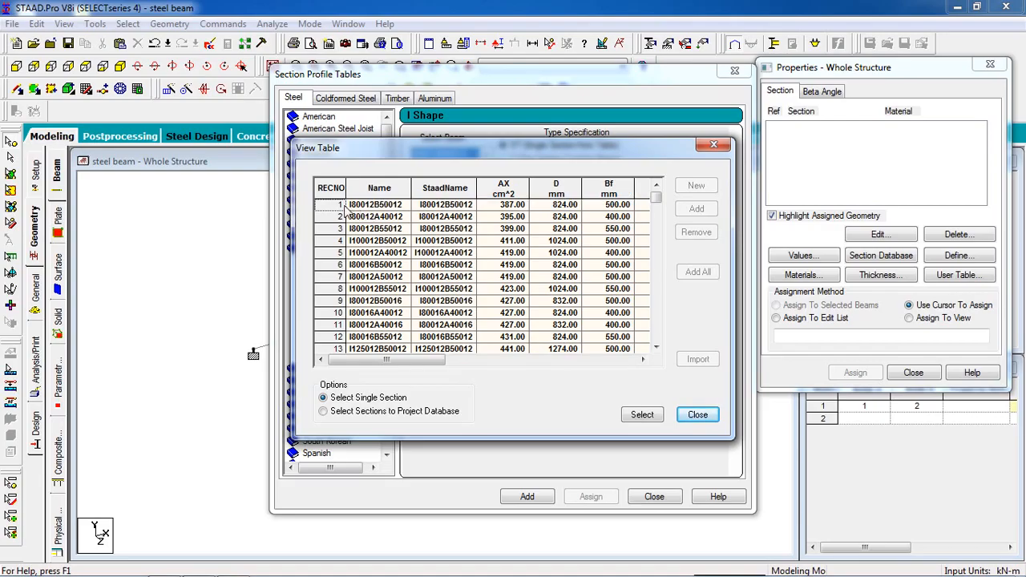
{"action": "left_click", "coordinate": [345, 207]}
{"action": "left_click", "coordinate": [654, 418]}
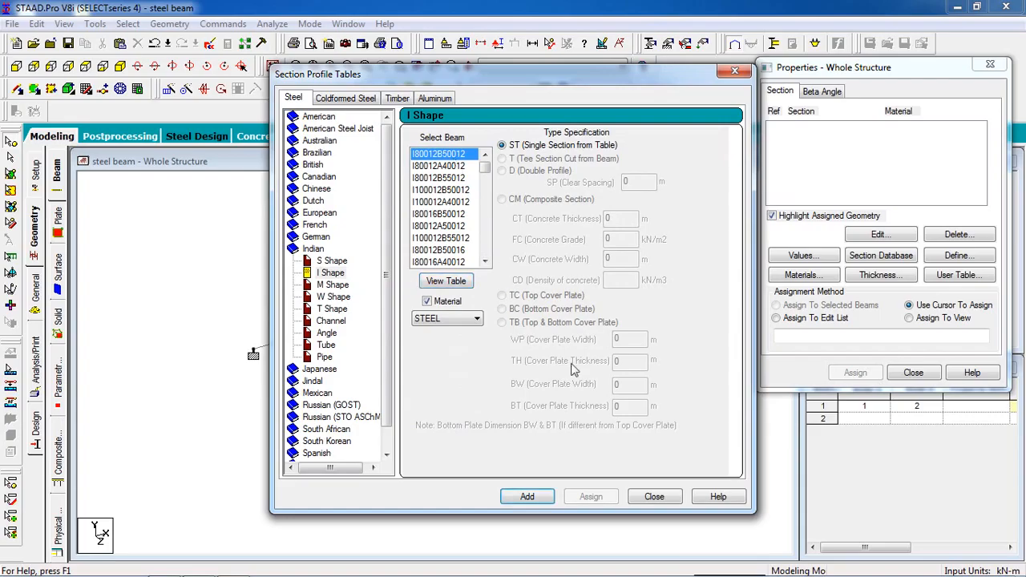
{"action": "left_click", "coordinate": [544, 498]}
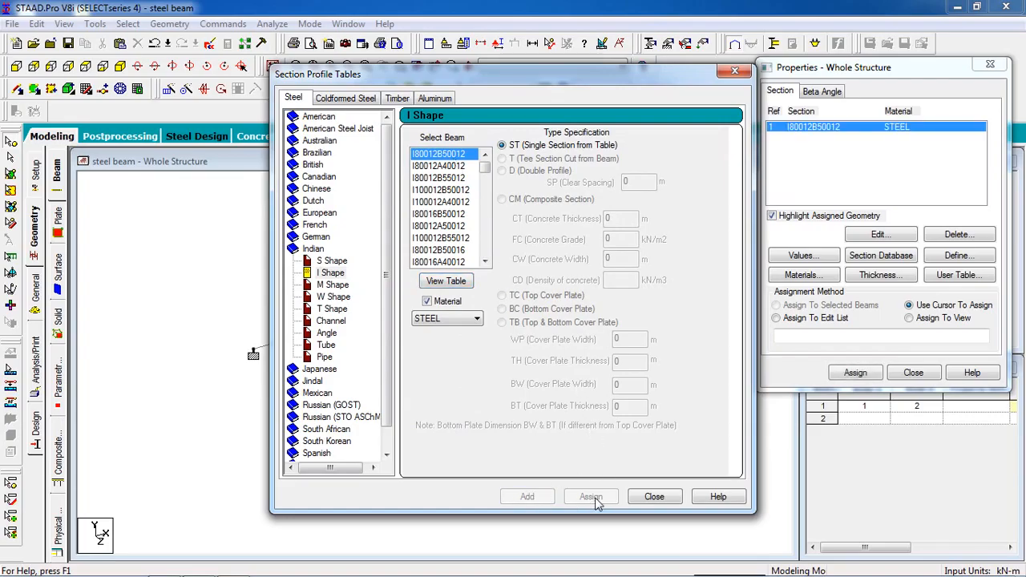
{"action": "left_click", "coordinate": [656, 497]}
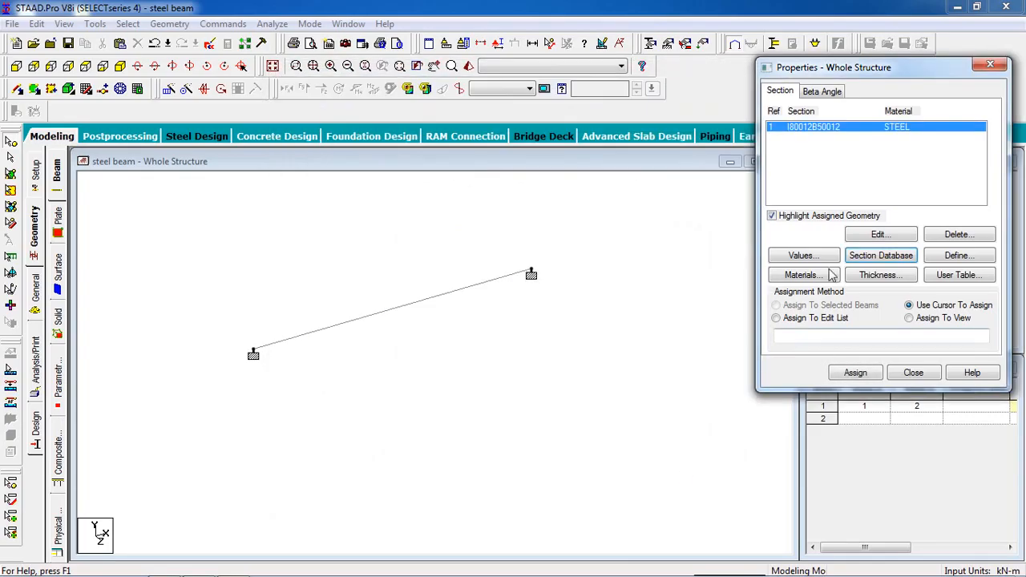
- Assign the I80012B50012 section to the selected beam and deselect the beam
{"action": "left_click", "coordinate": [814, 137]}
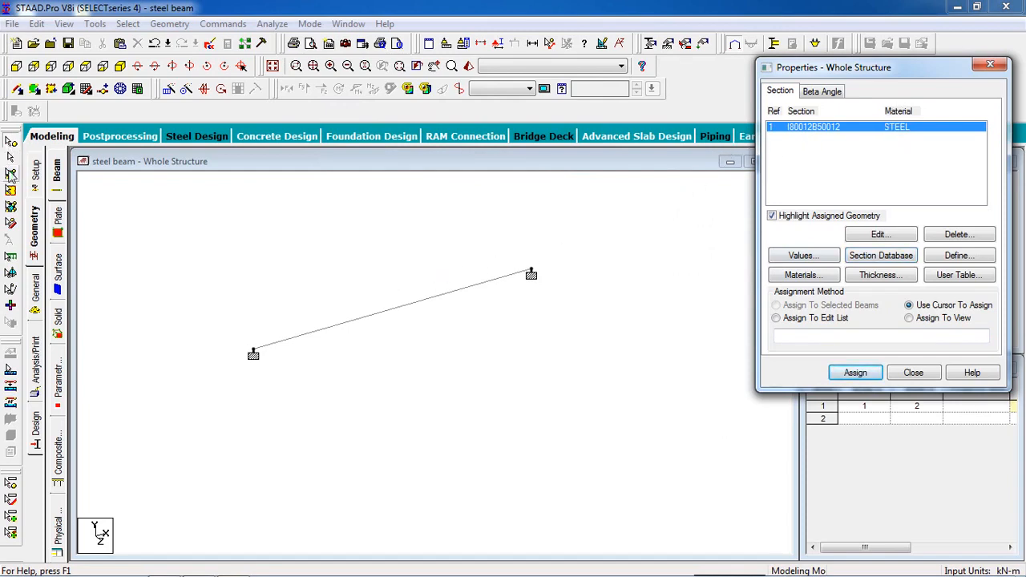
{"action": "left_click", "coordinate": [11, 157]}
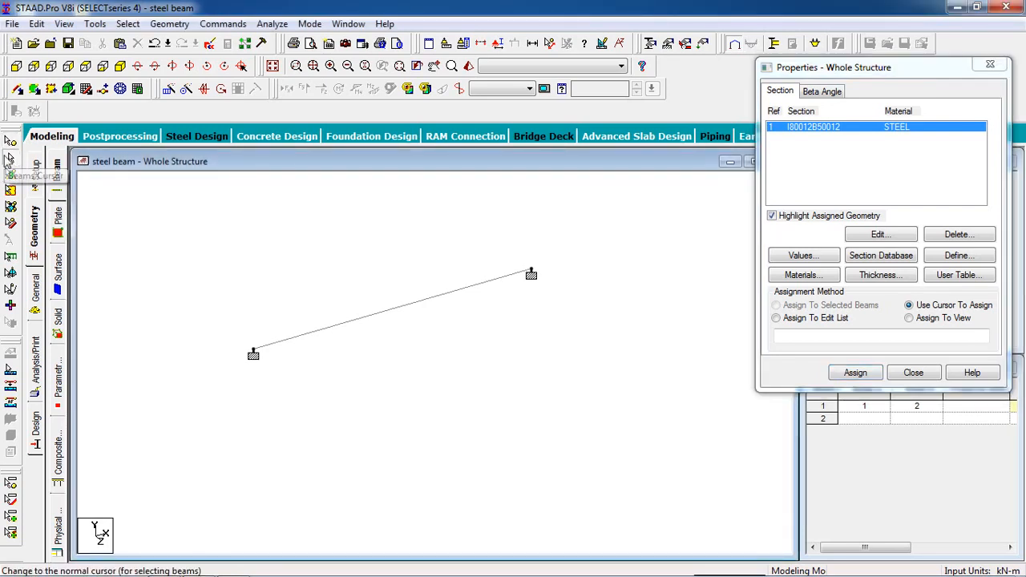
{"action": "left_click", "coordinate": [311, 337]}
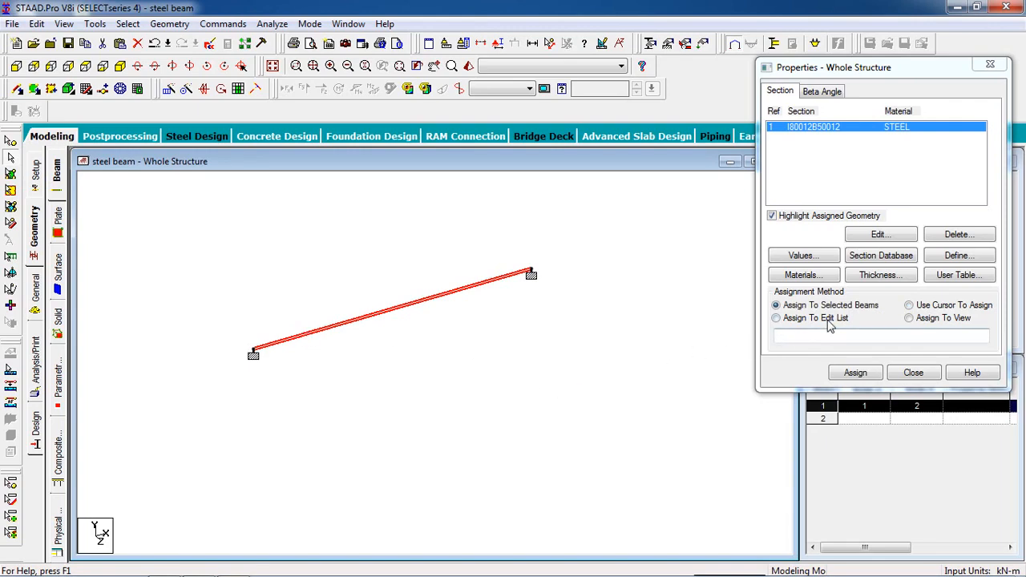
{"action": "left_click", "coordinate": [859, 374]}
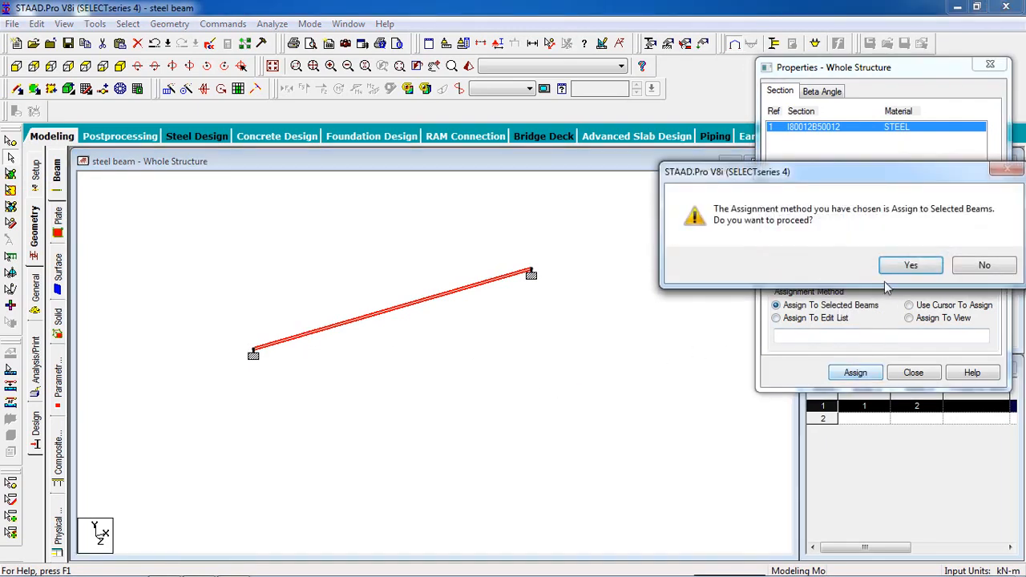
{"action": "left_click", "coordinate": [892, 269]}
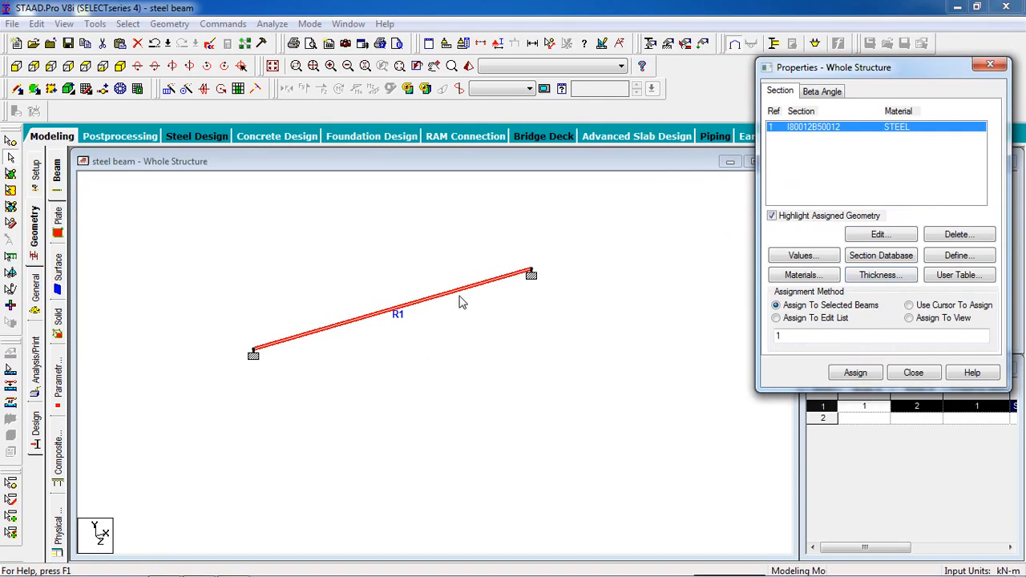
{"action": "left_click", "coordinate": [457, 324]}
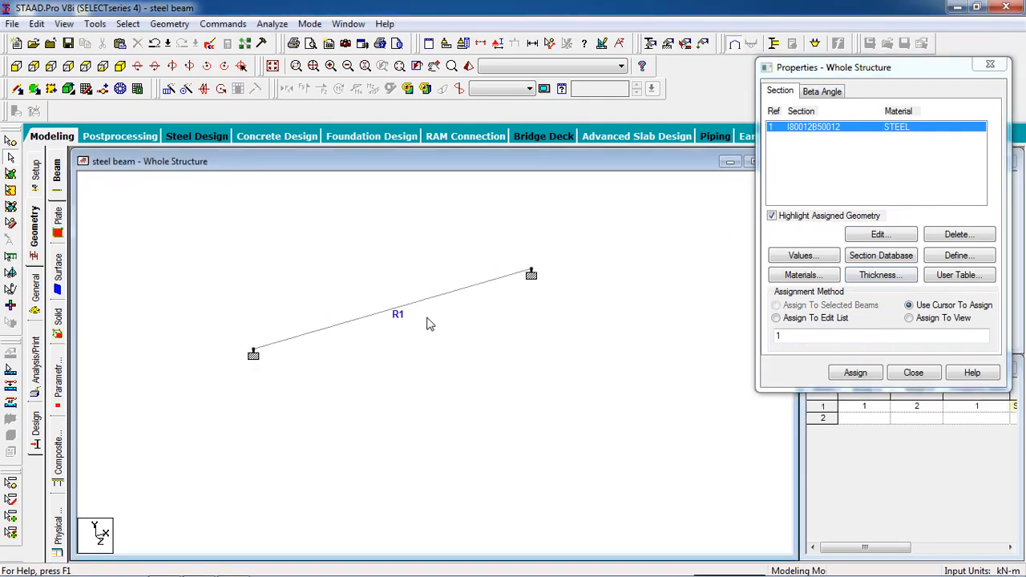
- Inspect the beam's I profile in a 3D rendered view, then close the rendering and the section properties
{"action": "left_click", "coordinate": [469, 67]}
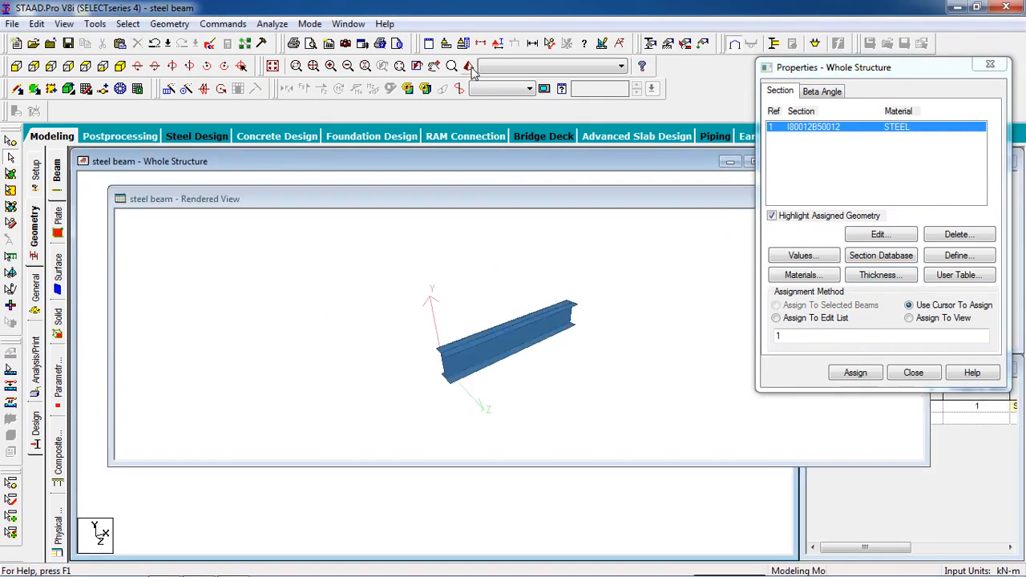
{"action": "left_click_drag", "start_coordinate": [505, 365], "coordinate": [457, 374]}
{"action": "scroll", "coordinate": [491, 412], "scroll_direction": "up", "scroll_amount": 5}
{"action": "left_click_drag", "start_coordinate": [644, 198], "coordinate": [348, 209]}
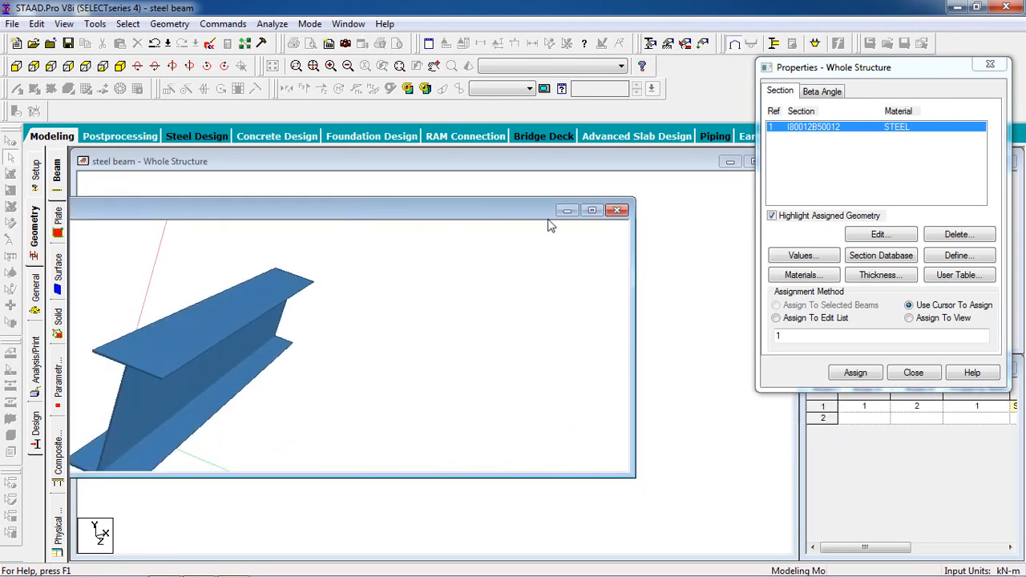
{"action": "left_click", "coordinate": [620, 210]}
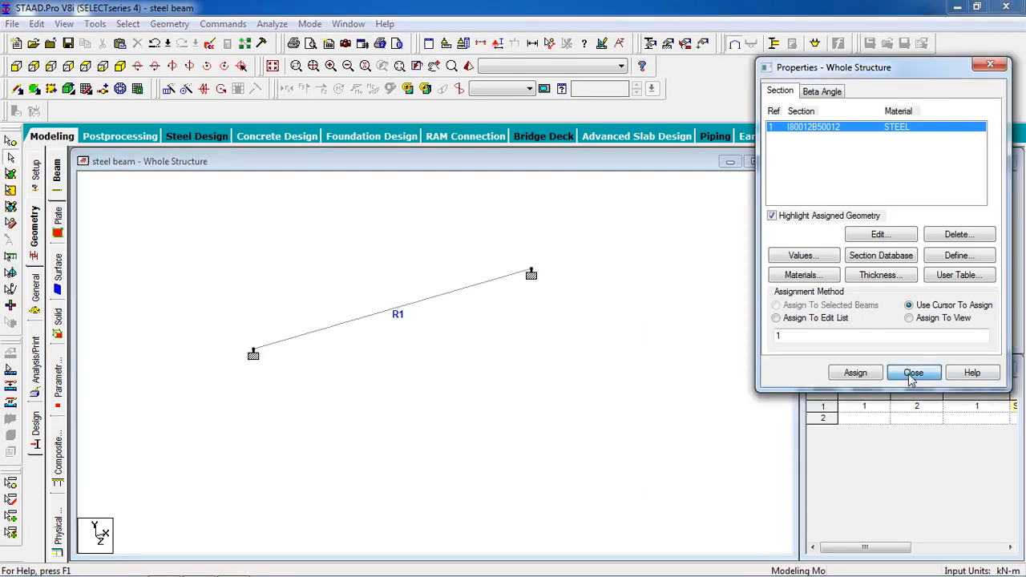
{"action": "left_click", "coordinate": [914, 373]}
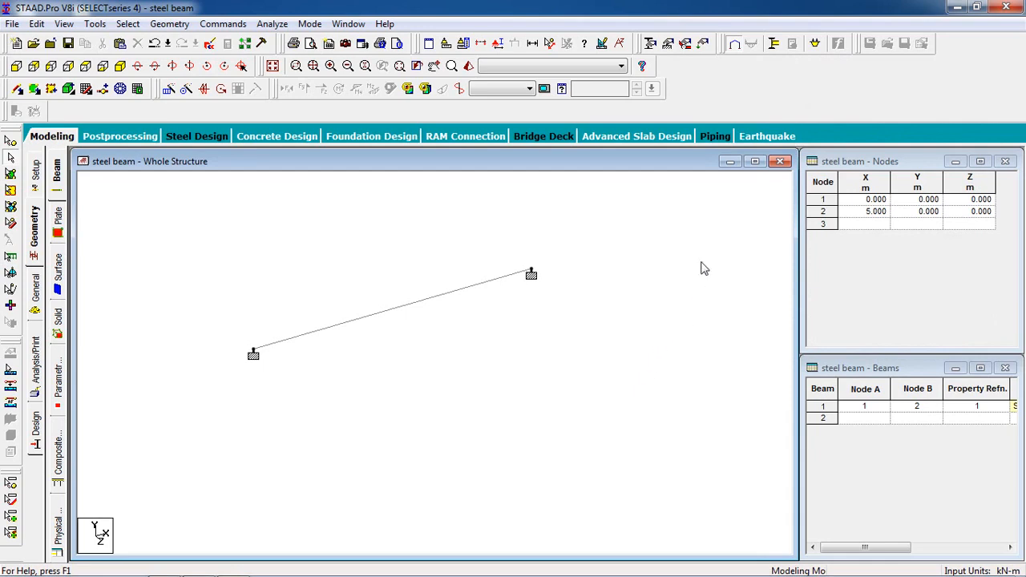
- Create primary load case 1 with loading type Dead and the title "dead"
{"action": "left_click", "coordinate": [704, 44]}
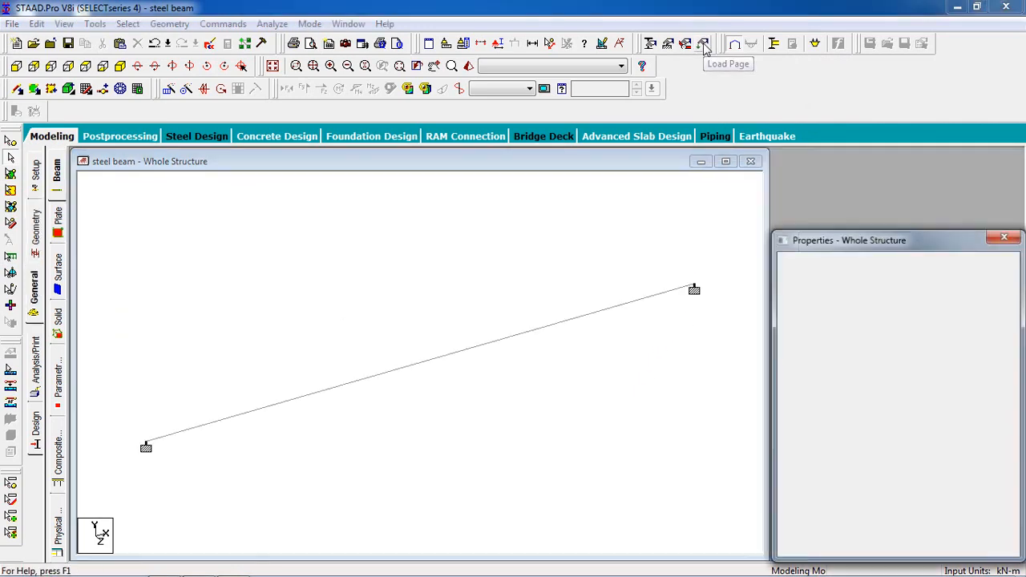
{"action": "left_click", "coordinate": [845, 191]}
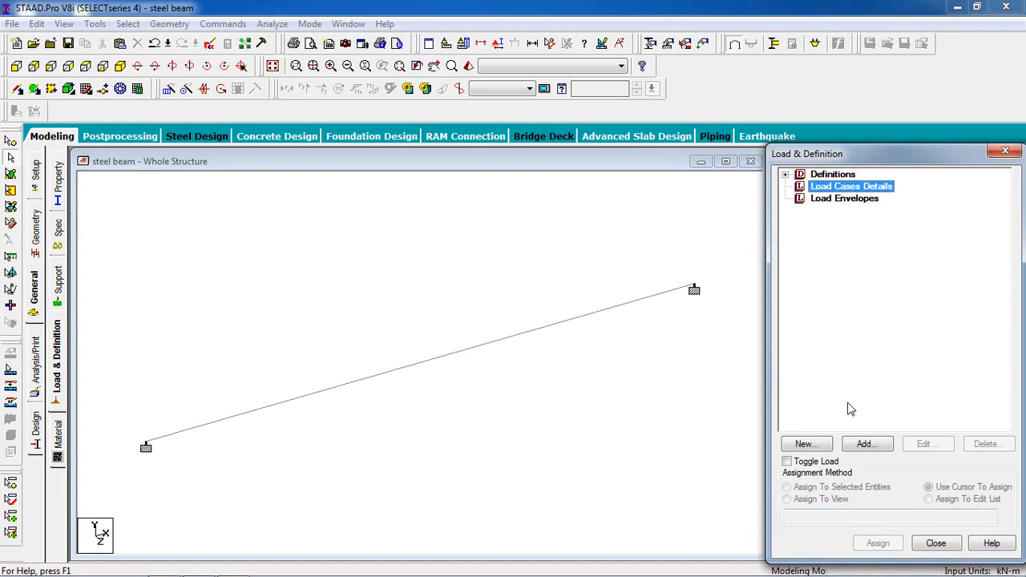
{"action": "left_click", "coordinate": [862, 445]}
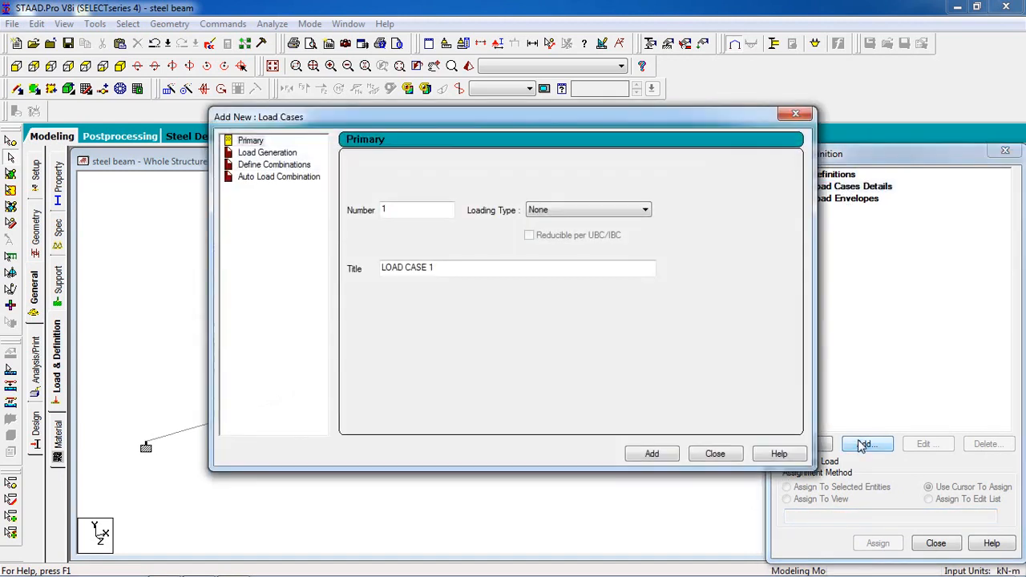
{"action": "left_click", "coordinate": [633, 211]}
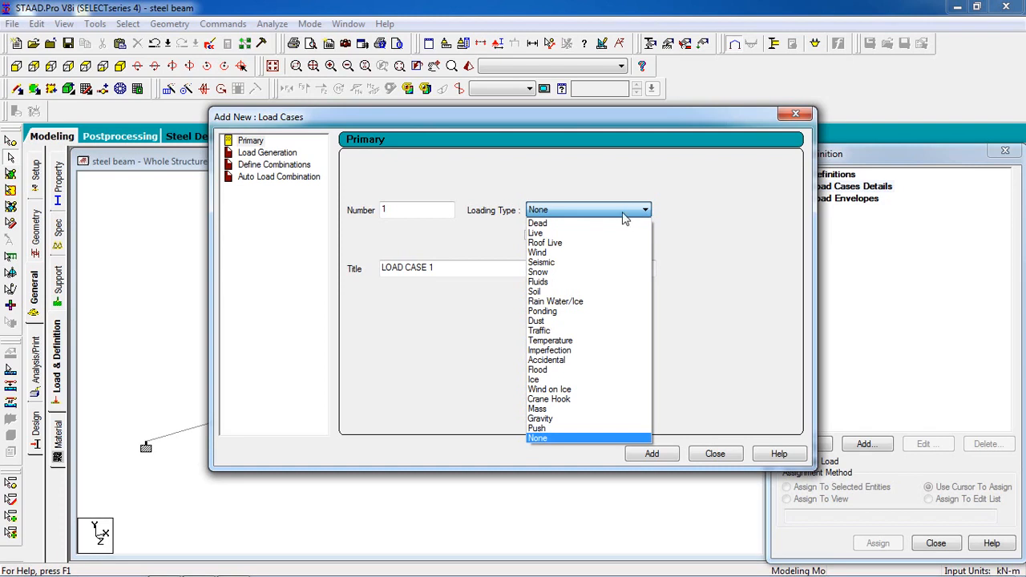
{"action": "left_click", "coordinate": [618, 223]}
{"action": "left_click_drag", "start_coordinate": [466, 268], "coordinate": [298, 287]}
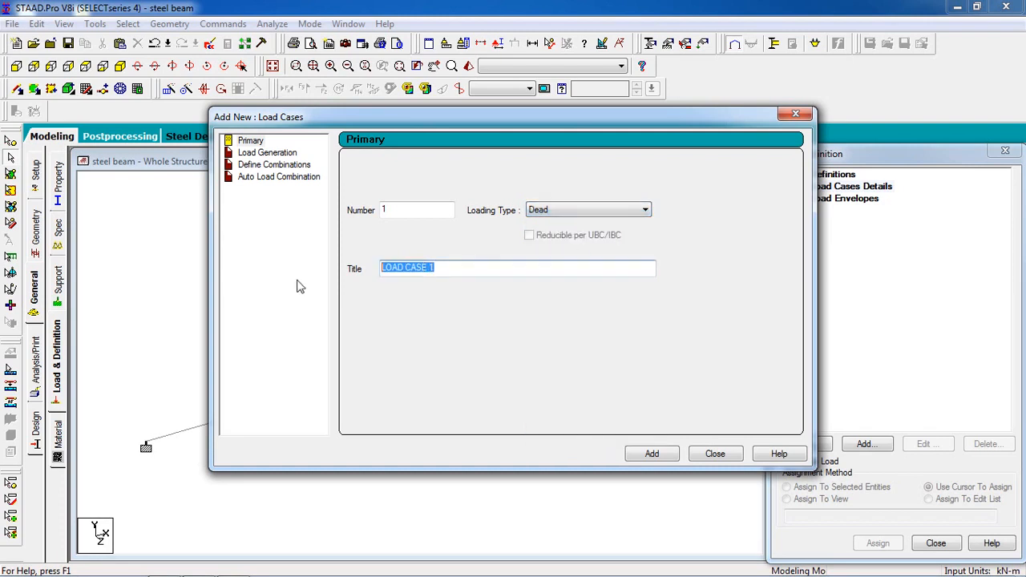
{"action": "type", "text": "dead"}
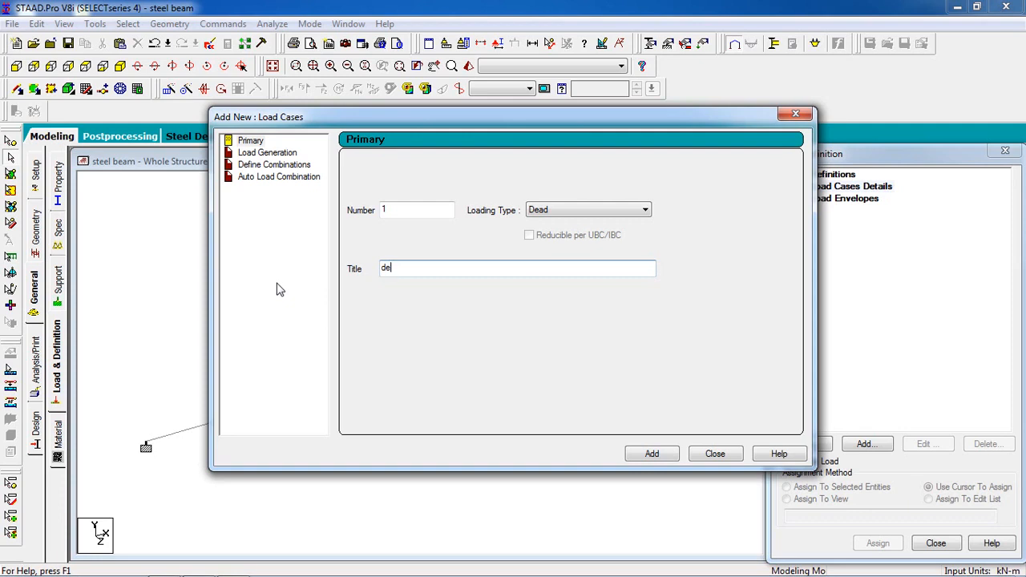
{"action": "left_click", "coordinate": [657, 453]}
{"action": "left_click", "coordinate": [713, 454]}
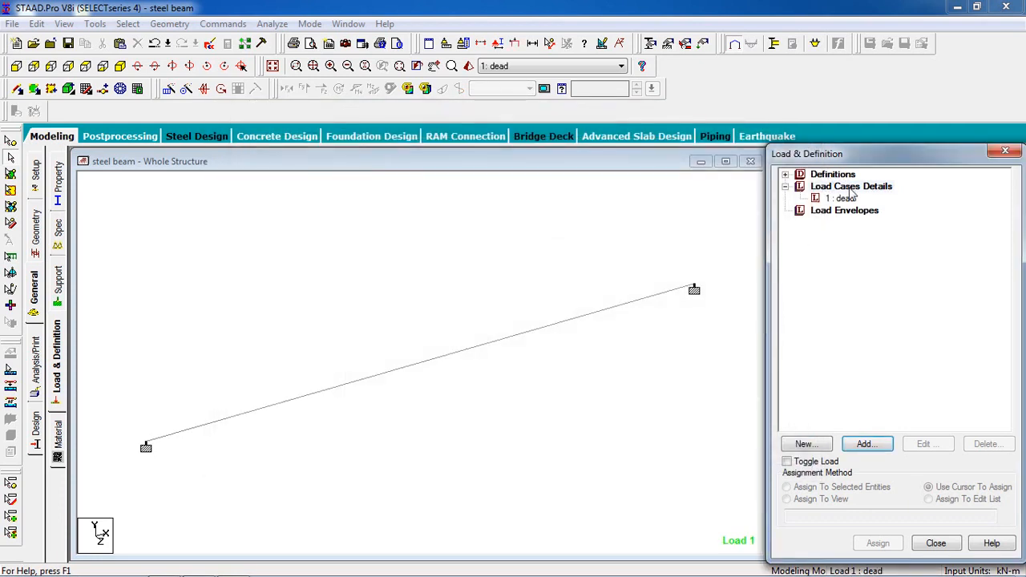
- Add a selfweight load in the Y direction with factor -1 to the dead load case
{"action": "left_click", "coordinate": [848, 198]}
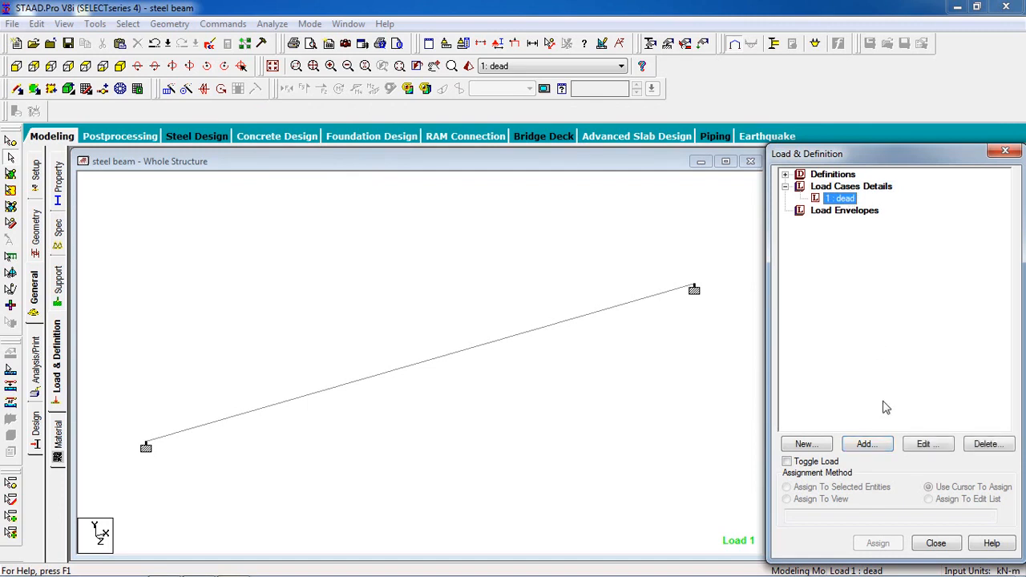
{"action": "left_click", "coordinate": [866, 446]}
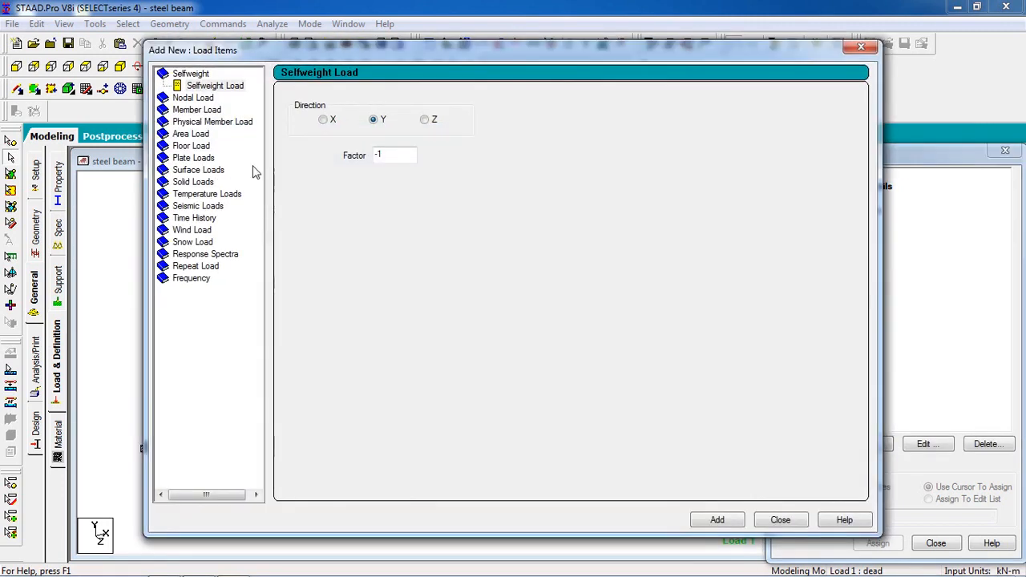
{"action": "left_click", "coordinate": [193, 86]}
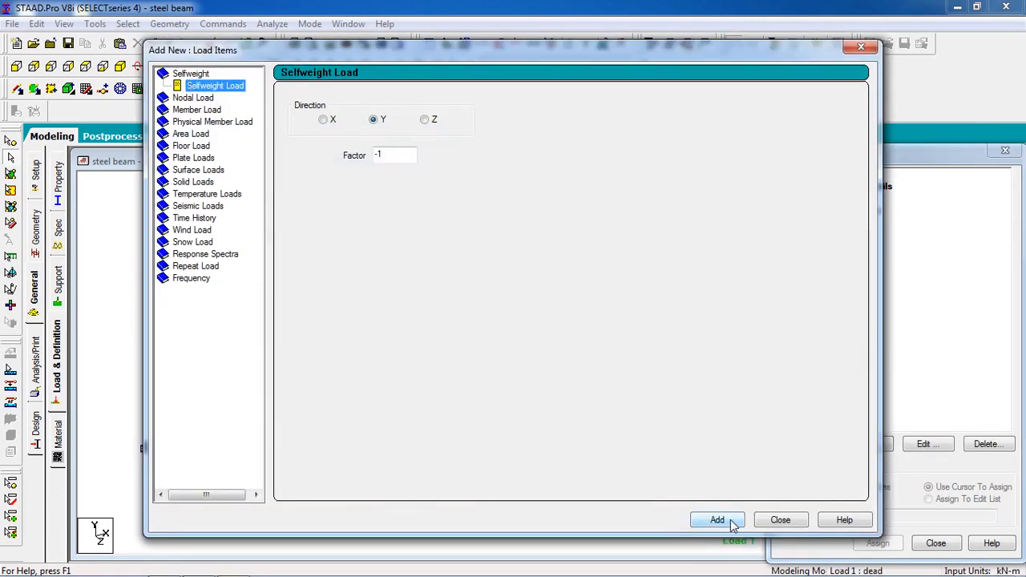
{"action": "left_click", "coordinate": [718, 520]}
- Add a uniform member force of -10 kN/m in the GY direction to the dead load case and close the load items dialog
{"action": "left_click", "coordinate": [195, 112]}
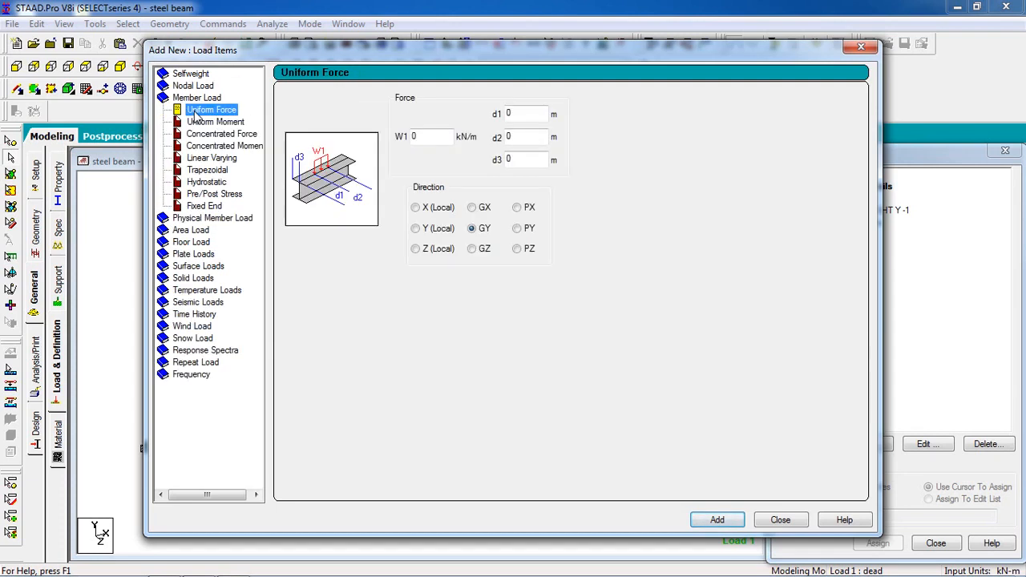
{"action": "double_click", "coordinate": [418, 138]}
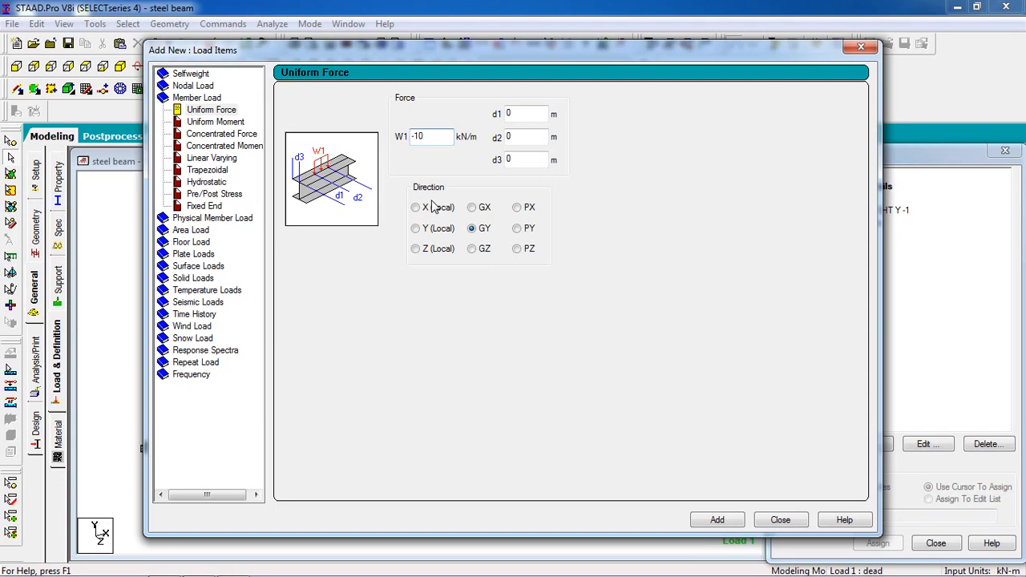
{"action": "left_click", "coordinate": [726, 525]}
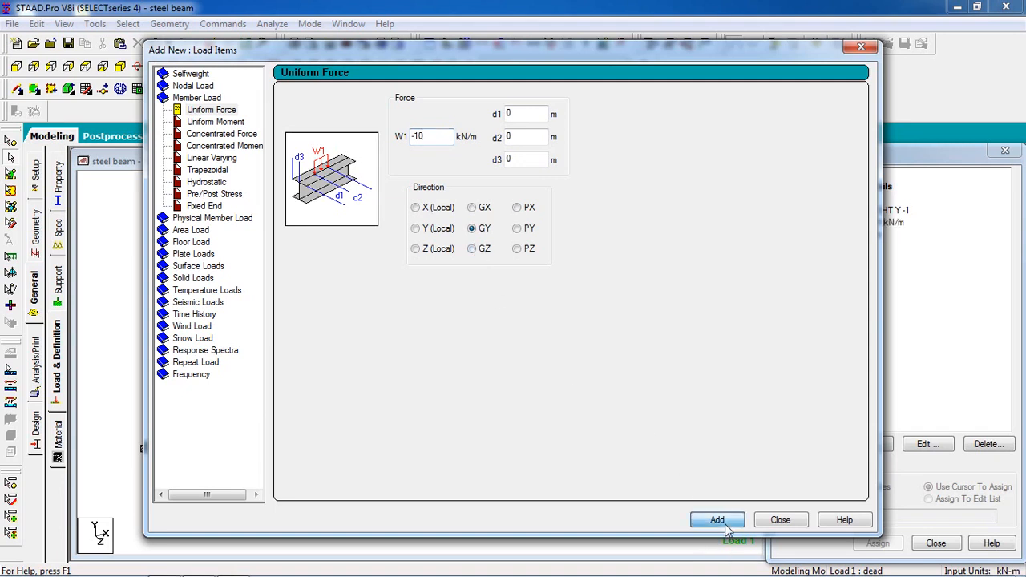
{"action": "left_click", "coordinate": [780, 520]}
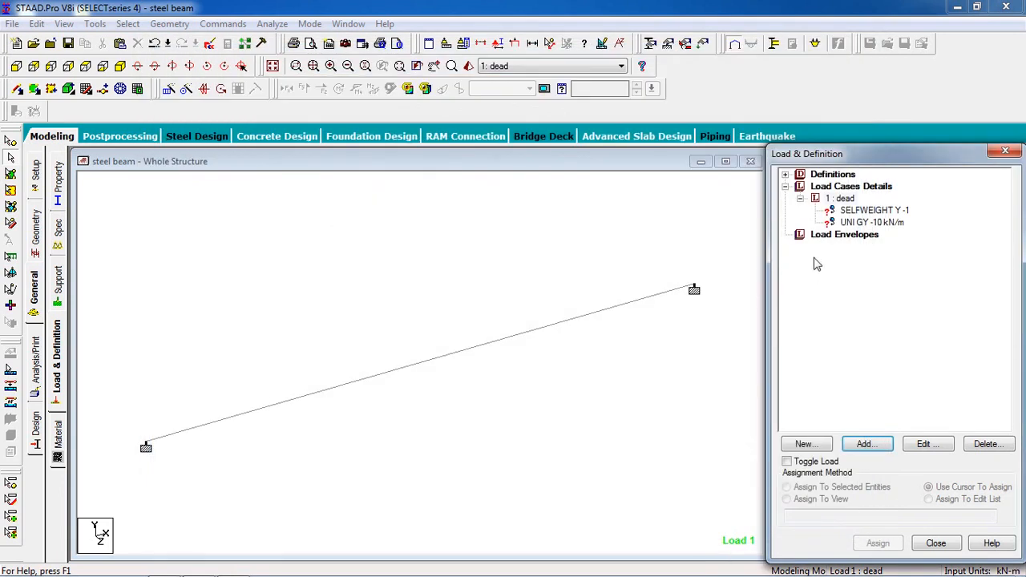
- Assign the selfweight load to the whole view and confirm the assignment
{"action": "left_click", "coordinate": [854, 212]}
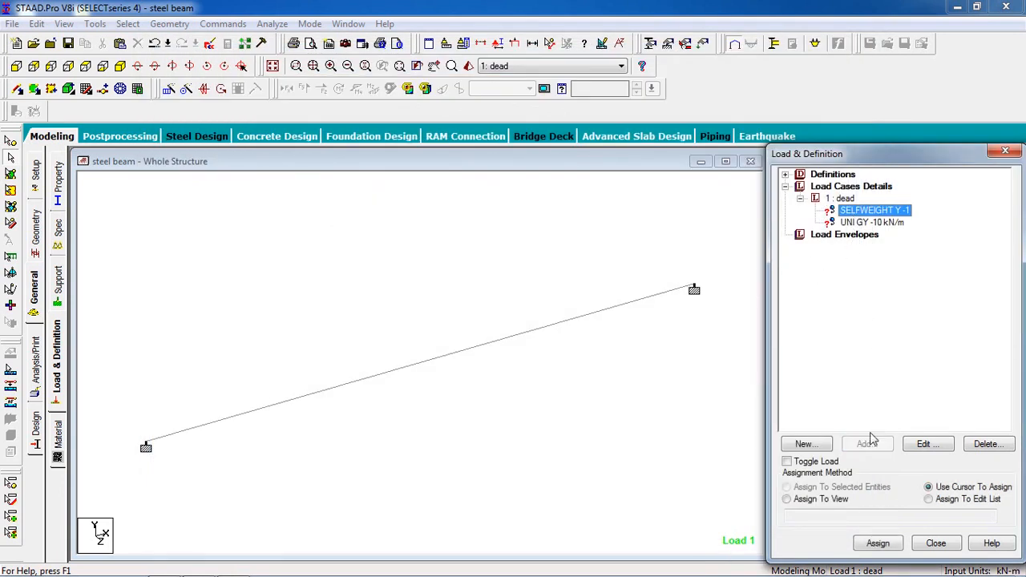
{"action": "left_click", "coordinate": [827, 500]}
{"action": "left_click", "coordinate": [878, 544]}
{"action": "left_click", "coordinate": [912, 394]}
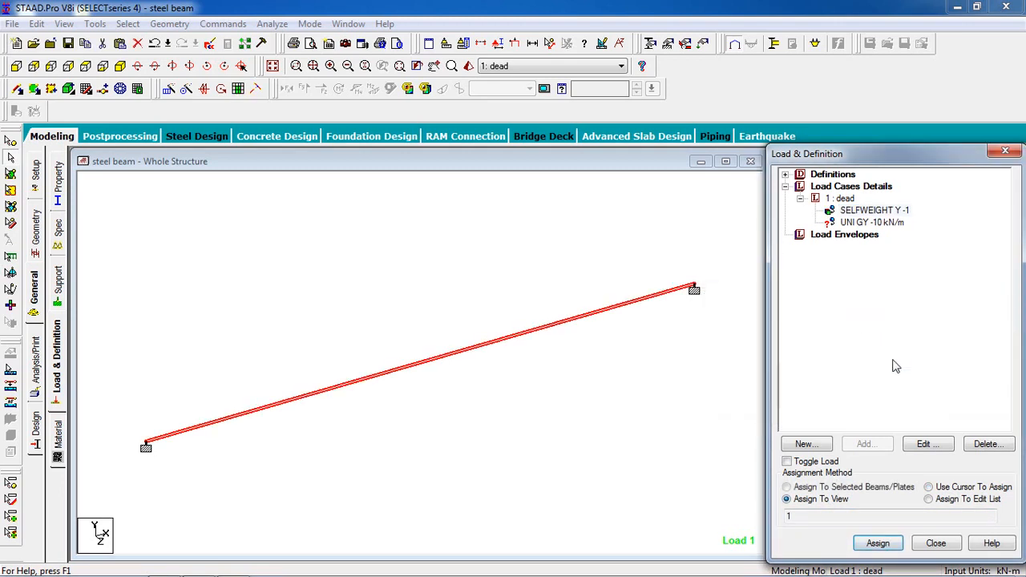
- Assign the uniform GY -10 kN/m member load to the whole view and confirm the assignment
{"action": "left_click", "coordinate": [853, 222]}
{"action": "left_click", "coordinate": [618, 332]}
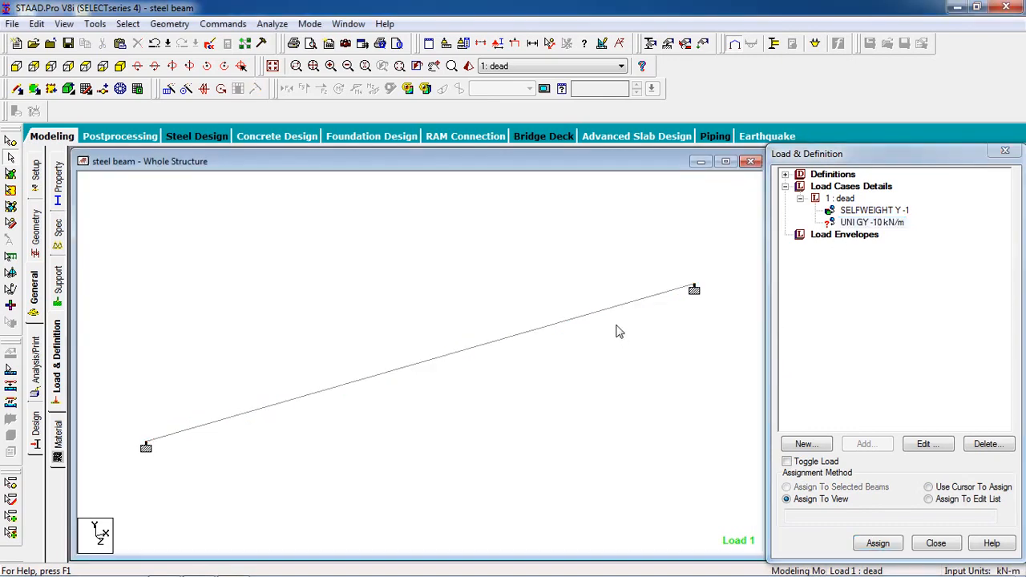
{"action": "left_click", "coordinate": [873, 223]}
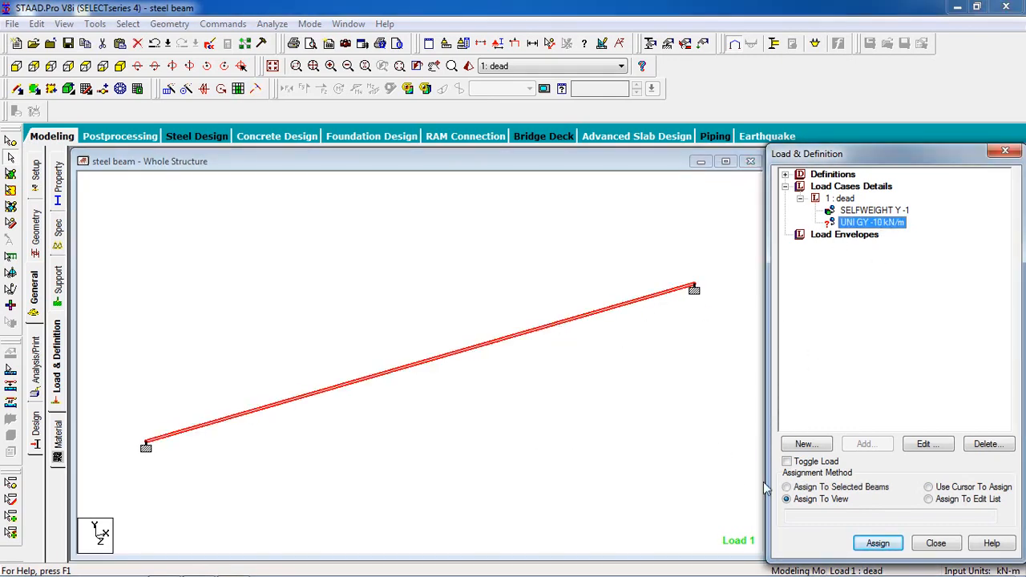
{"action": "left_click", "coordinate": [810, 501]}
{"action": "left_click", "coordinate": [878, 544]}
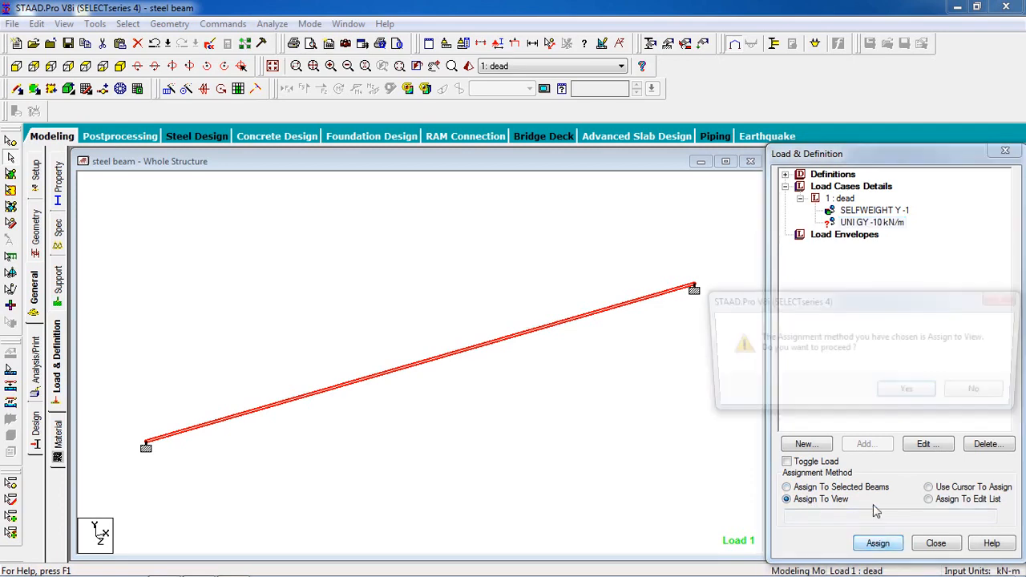
{"action": "left_click", "coordinate": [914, 393]}
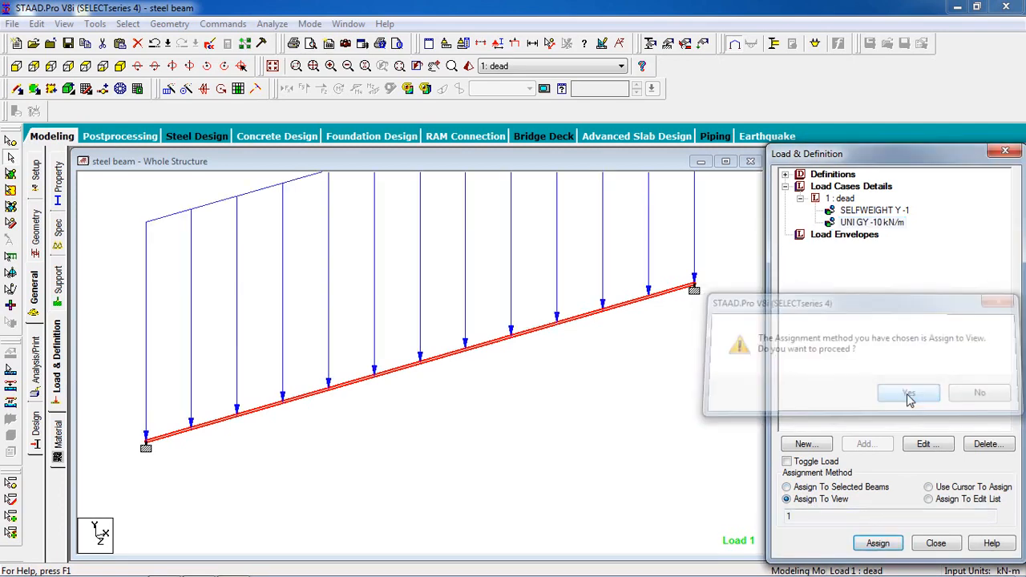
{"action": "left_click", "coordinate": [492, 320]}
{"action": "scroll", "coordinate": [483, 300], "scroll_direction": "down", "scroll_amount": 2}
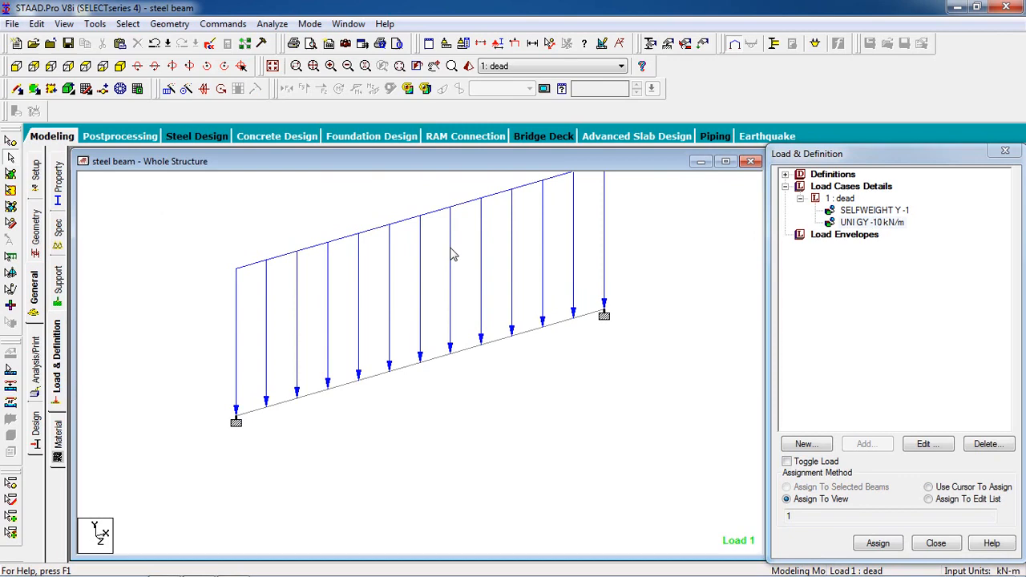
{"action": "middle_click_drag", "start_coordinate": [451, 248], "coordinate": [454, 282]}
{"action": "scroll", "coordinate": [446, 296], "scroll_direction": "up", "scroll_amount": 2}
{"action": "scroll", "coordinate": [446, 296], "scroll_direction": "down", "scroll_amount": 2}
{"action": "scroll", "coordinate": [446, 296], "scroll_direction": "up", "scroll_amount": 1}
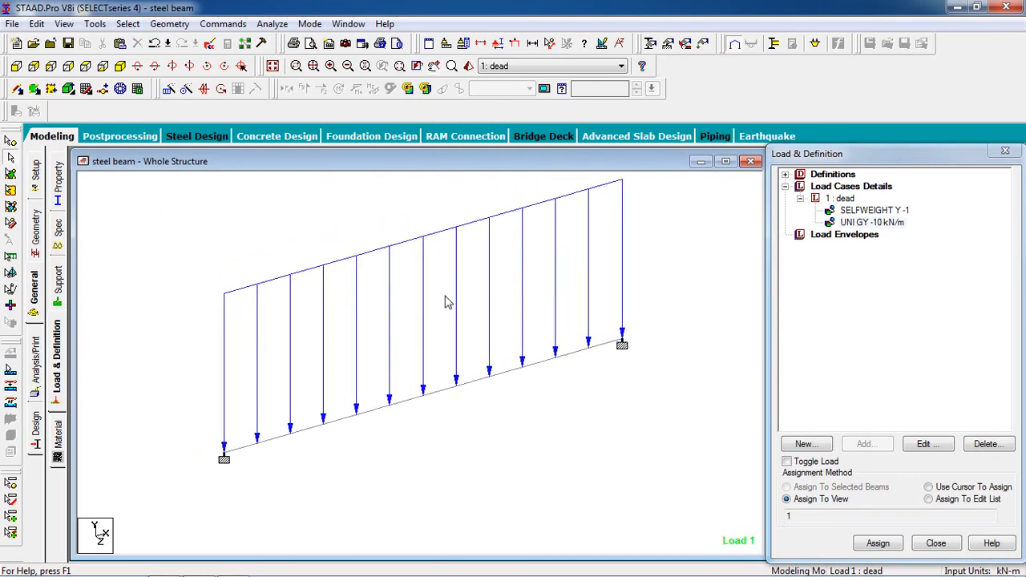
- Add a Perform Analysis command to the model and accept its dialog
{"action": "left_click", "coordinate": [223, 23]}
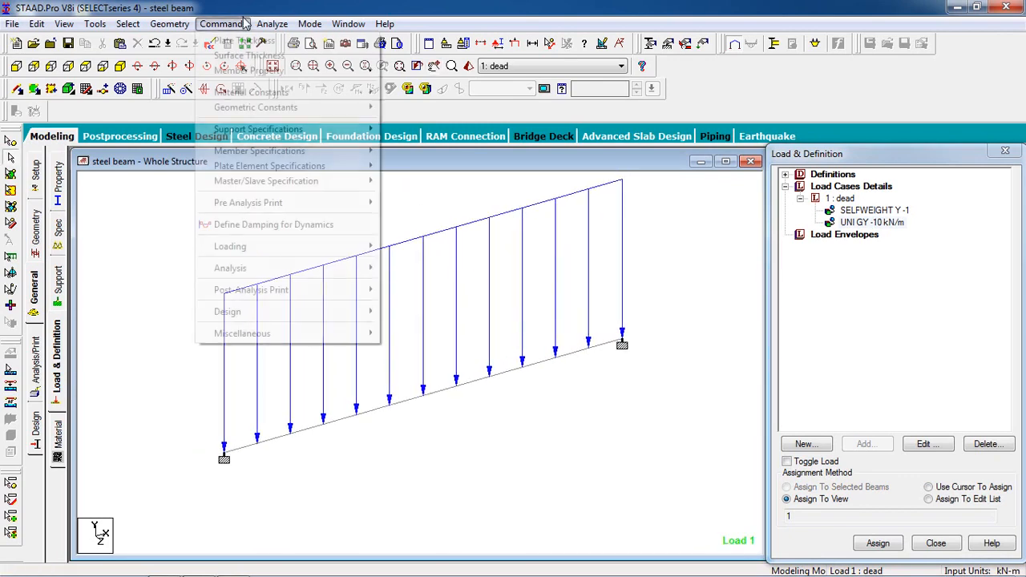
{"action": "mouse_move", "coordinate": [355, 268]}
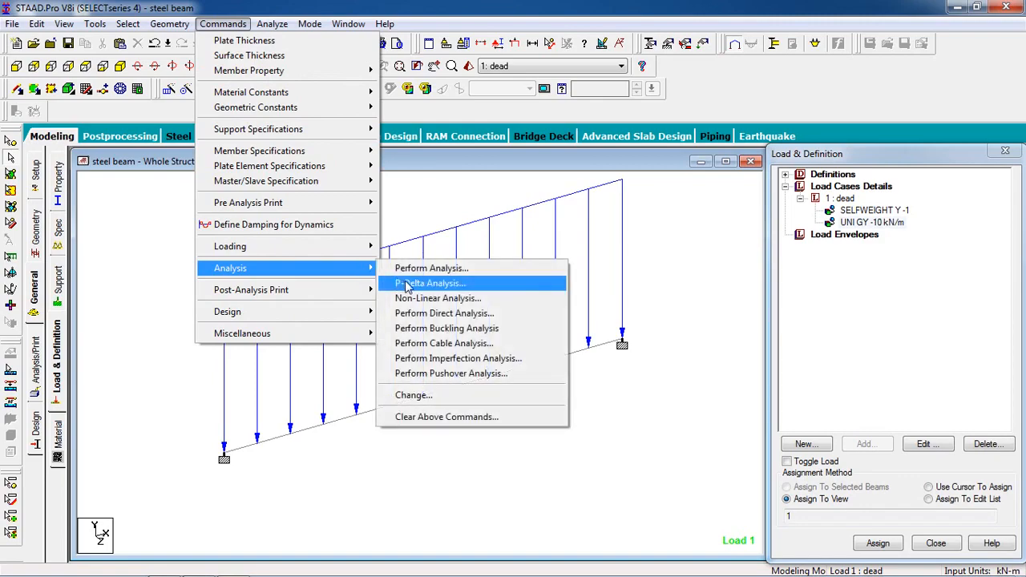
{"action": "left_click", "coordinate": [409, 269]}
{"action": "left_click", "coordinate": [460, 382]}
- Run the analysis of the steel beam structure
{"action": "left_click", "coordinate": [273, 24]}
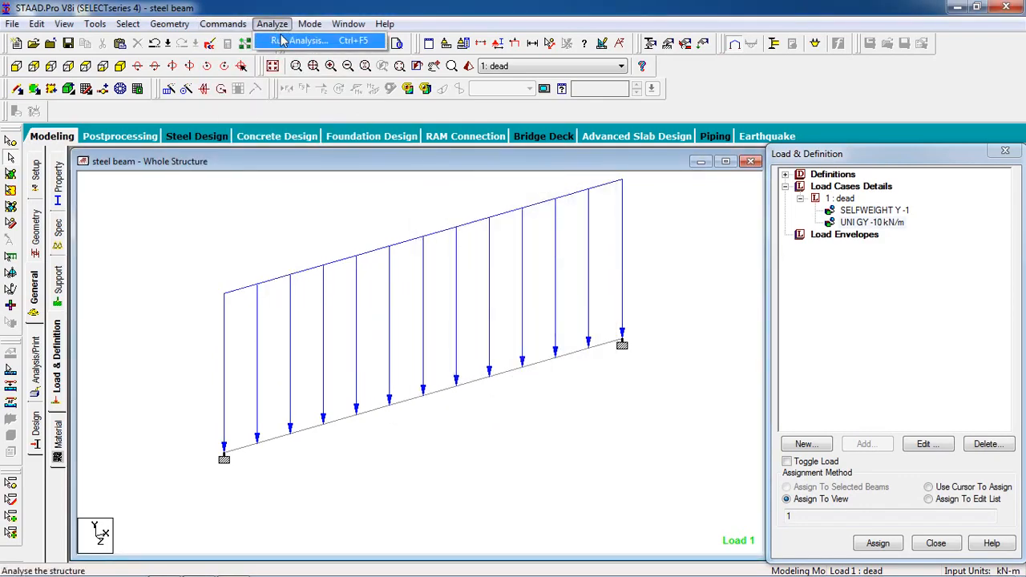
{"action": "left_click", "coordinate": [283, 40]}
{"action": "left_click", "coordinate": [434, 323]}
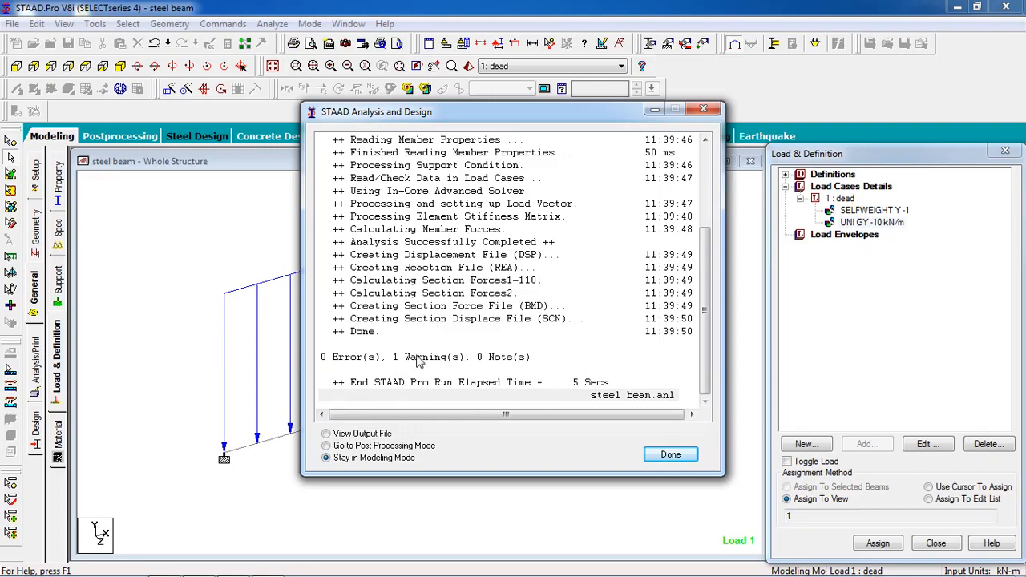
- Open the analysis output file, examine the flagged warning in it, and close the output viewer
{"action": "left_click", "coordinate": [417, 358]}
{"action": "left_click", "coordinate": [361, 434]}
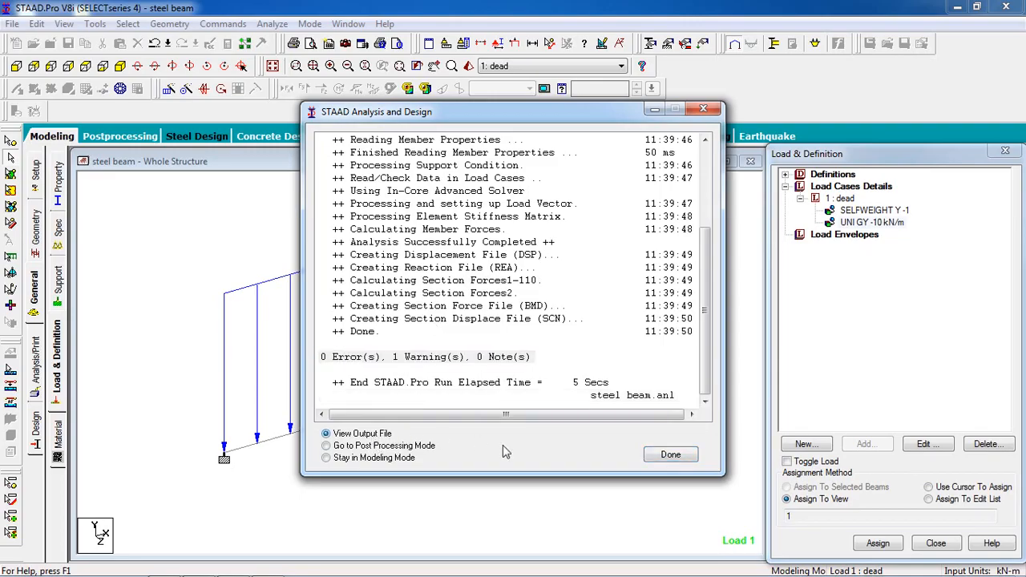
{"action": "left_click", "coordinate": [670, 454]}
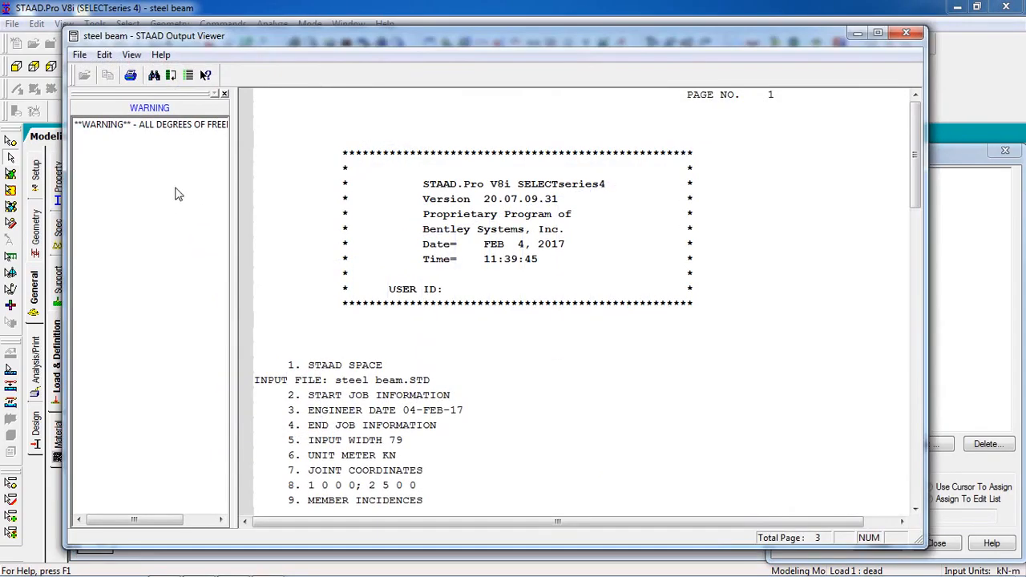
{"action": "left_click", "coordinate": [144, 126]}
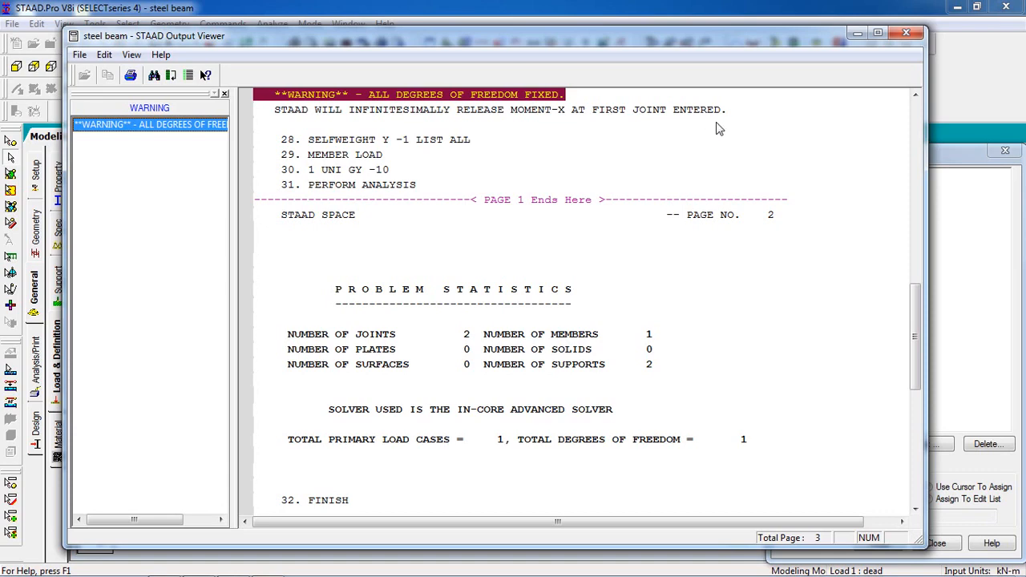
{"action": "left_click", "coordinate": [906, 33]}
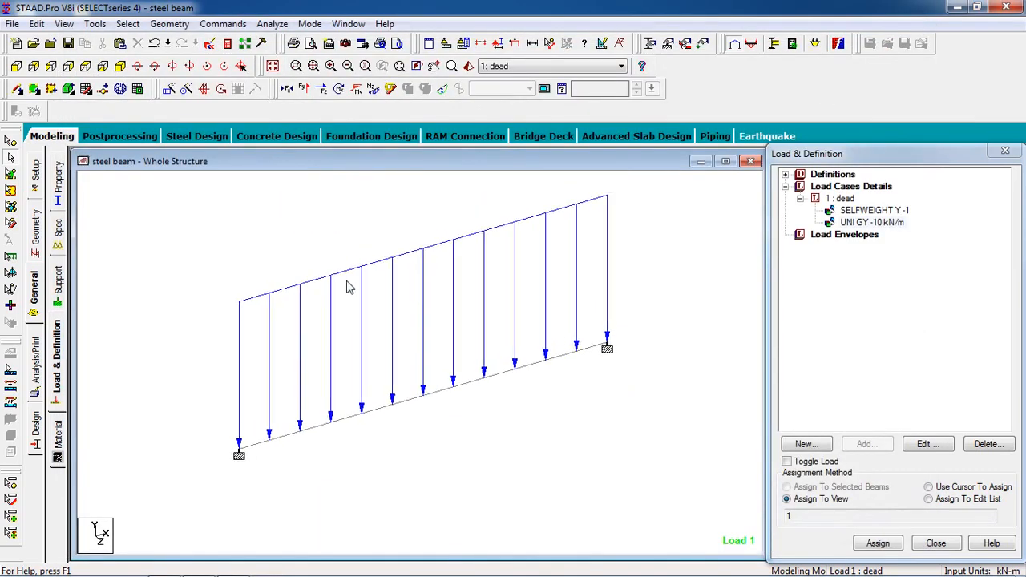
- In Steel Design mode, create a load envelope containing load case 1 dead, with the combinations-only filter turned off
{"action": "left_click", "coordinate": [195, 138]}
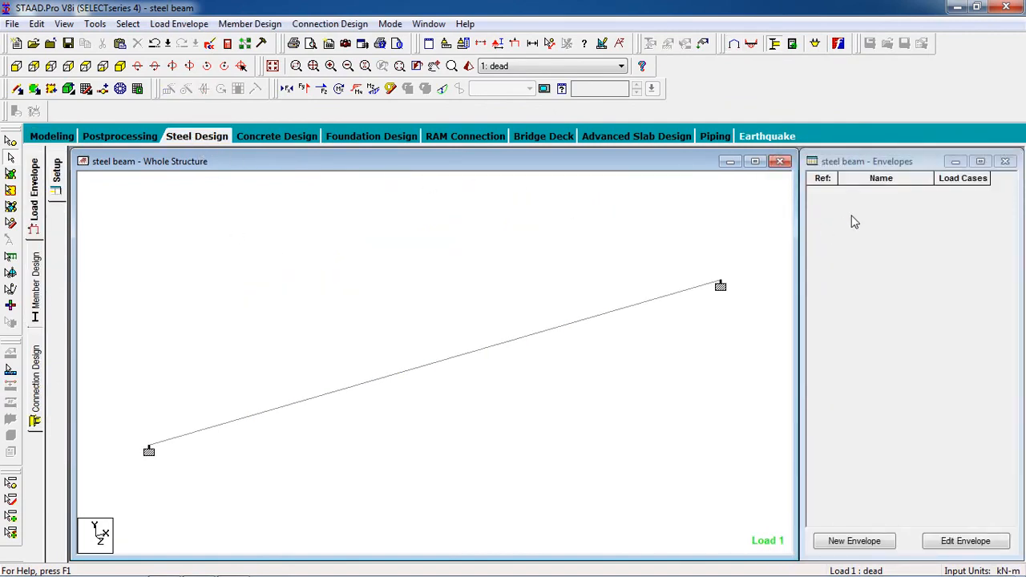
{"action": "left_click", "coordinate": [853, 542]}
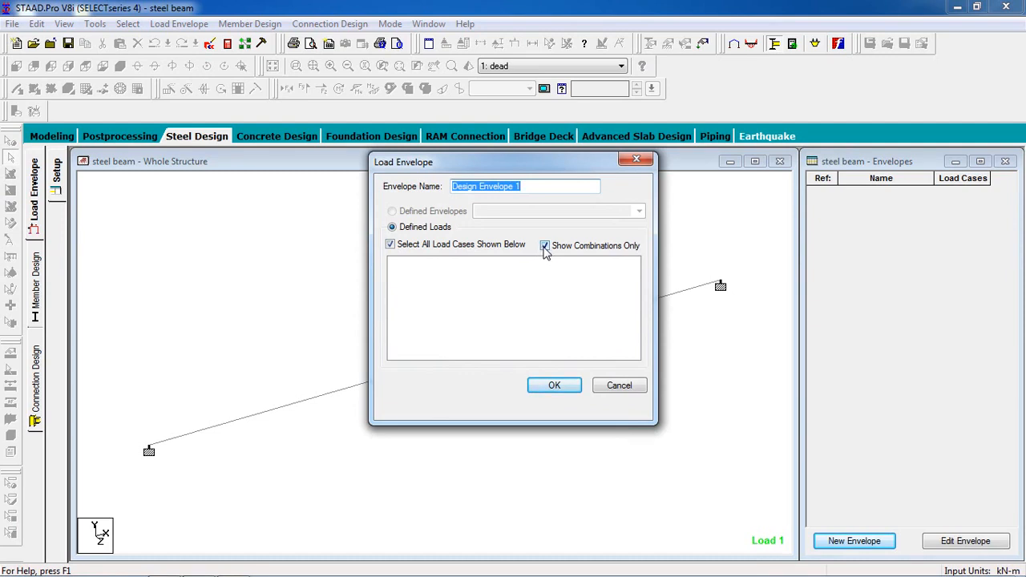
{"action": "left_click", "coordinate": [545, 249]}
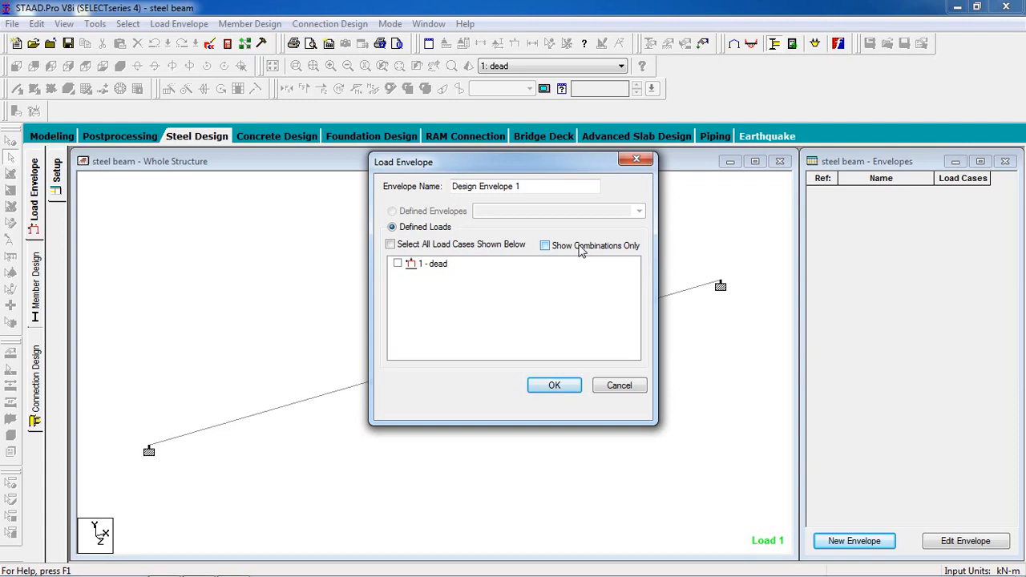
{"action": "left_click", "coordinate": [399, 265]}
{"action": "left_click", "coordinate": [540, 384]}
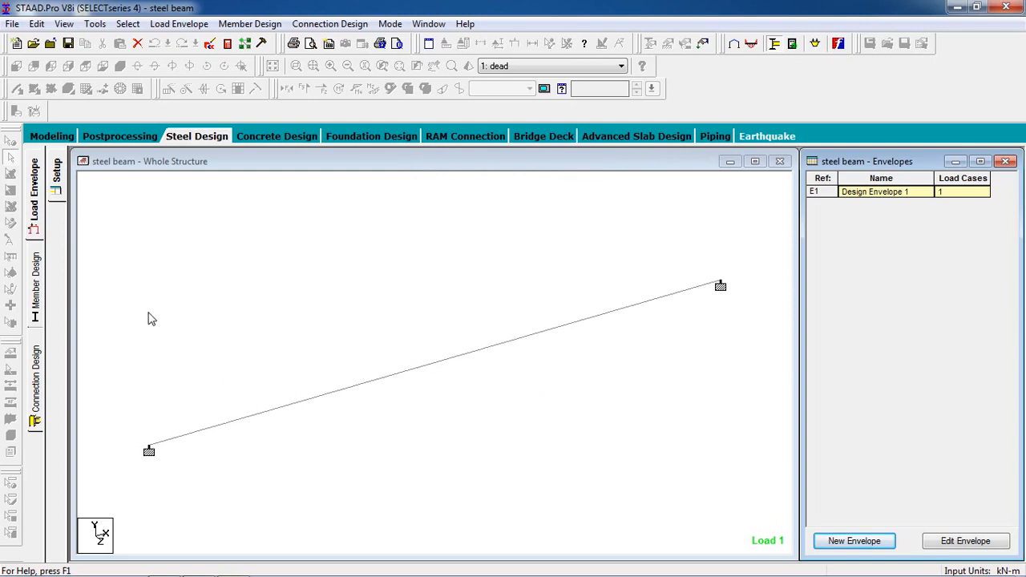
- Auto-form a physical member from the whole beam for member design and view its restraints table
{"action": "left_click", "coordinate": [36, 293]}
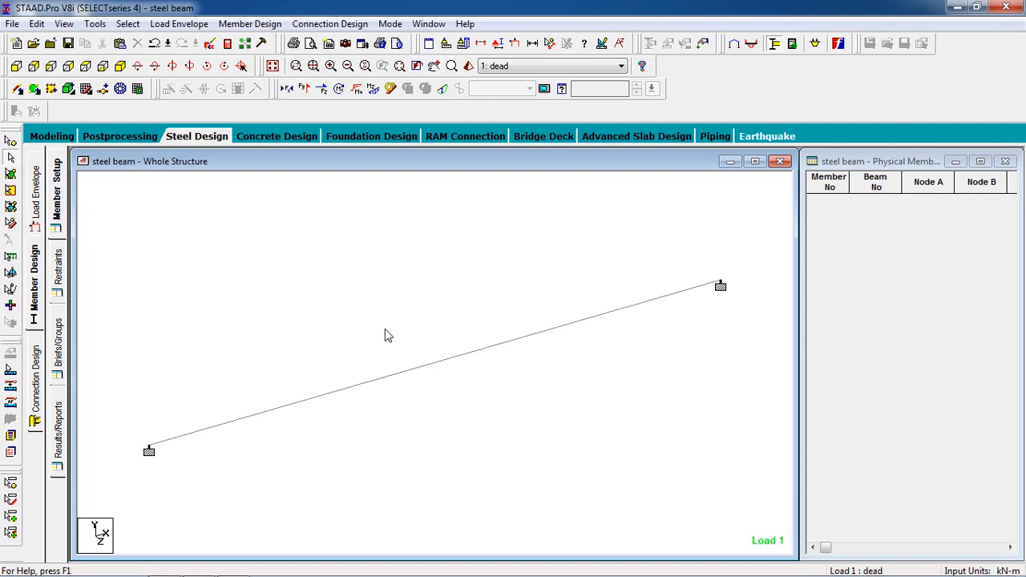
{"action": "key", "text": "ctrl+a"}
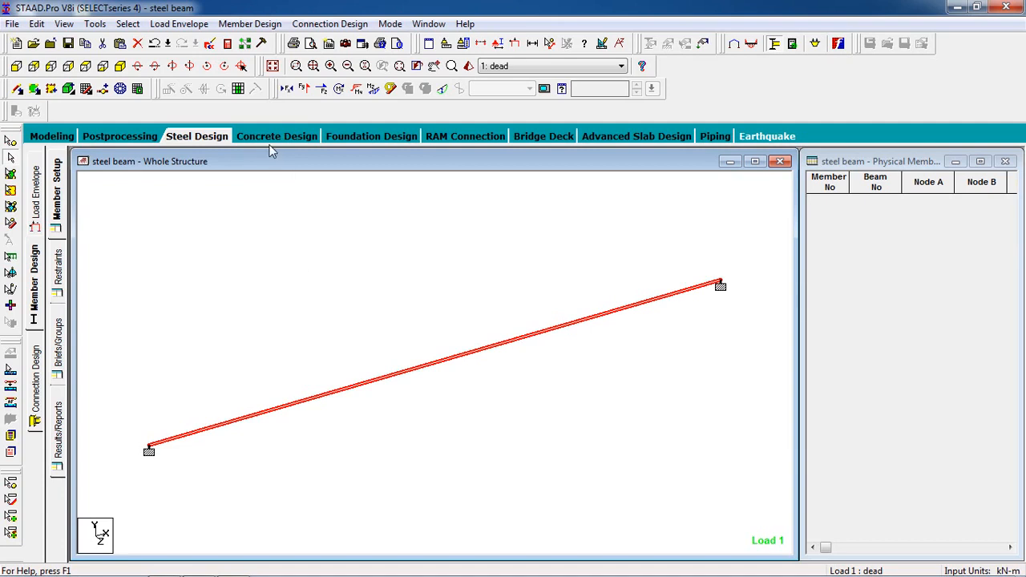
{"action": "left_click", "coordinate": [280, 29]}
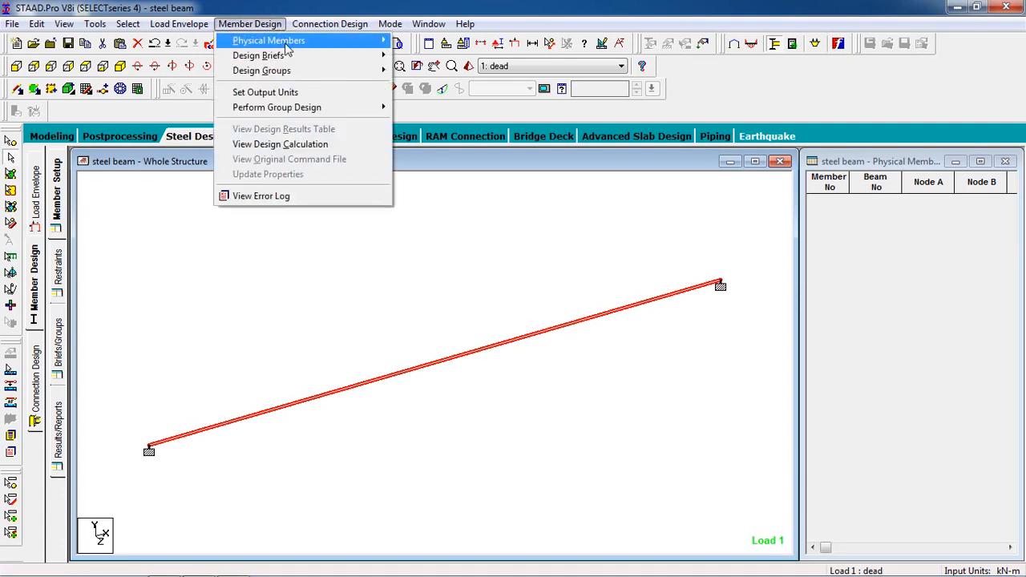
{"action": "mouse_move", "coordinate": [285, 44]}
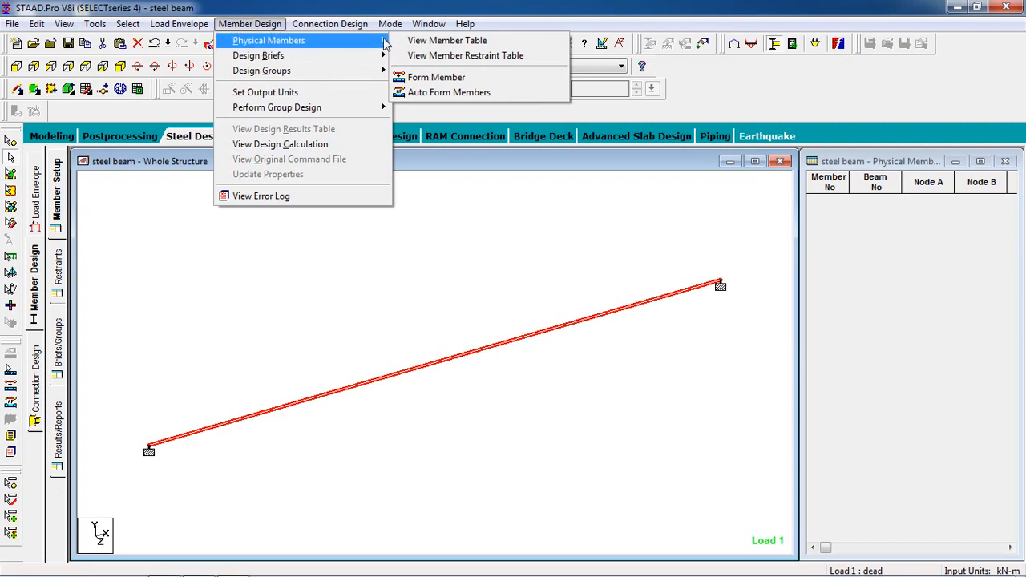
{"action": "left_click", "coordinate": [453, 94]}
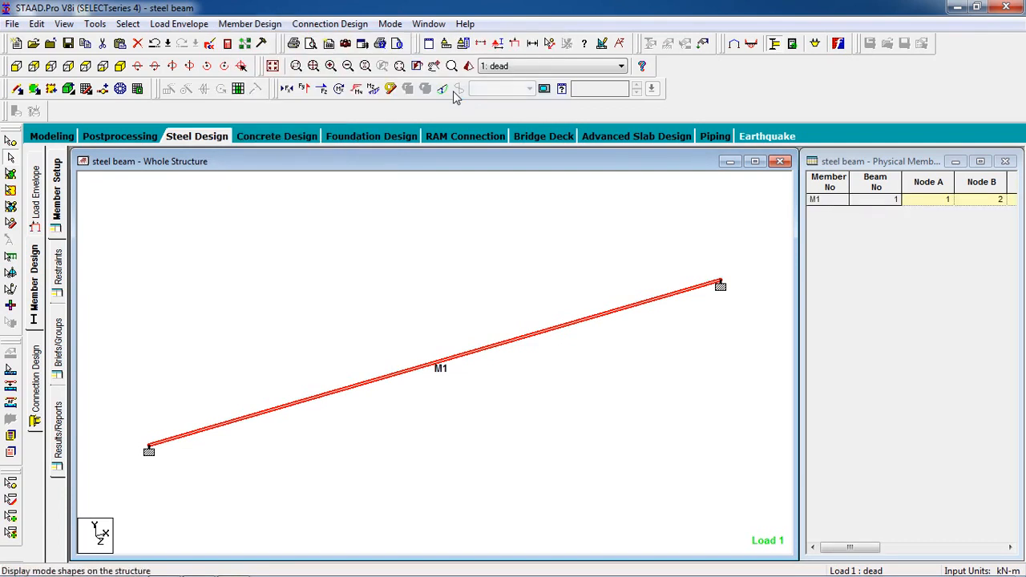
{"action": "left_click", "coordinate": [671, 366]}
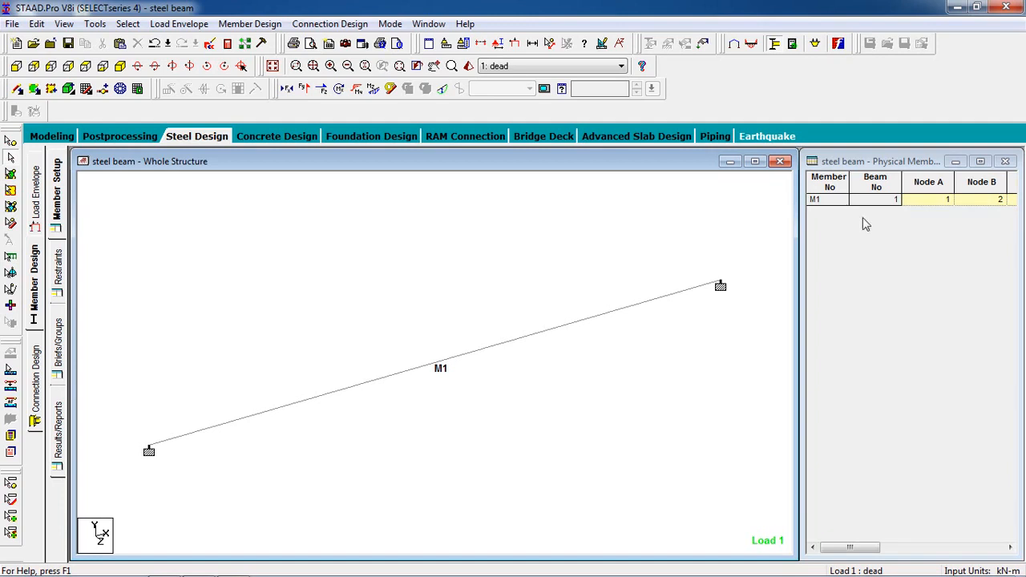
{"action": "left_click", "coordinate": [59, 272]}
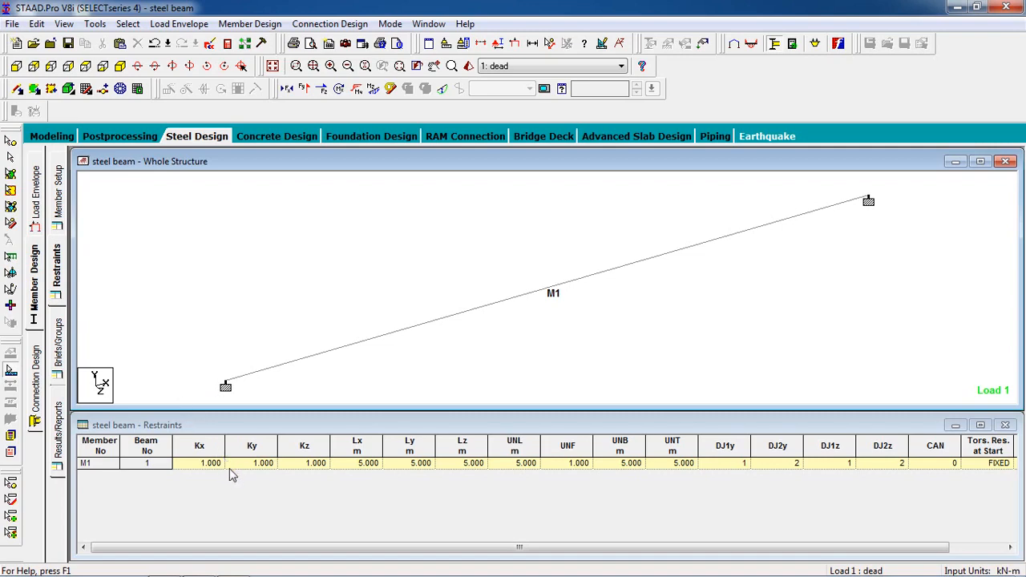
- Create a new design brief using the IS800 design code with its default parameters
{"action": "left_click", "coordinate": [60, 373]}
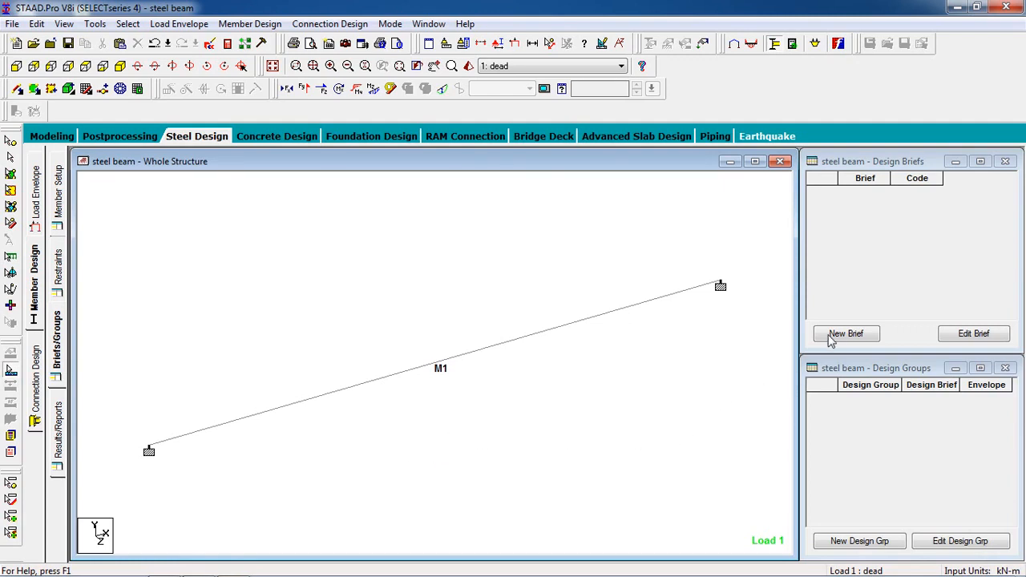
{"action": "left_click", "coordinate": [844, 335]}
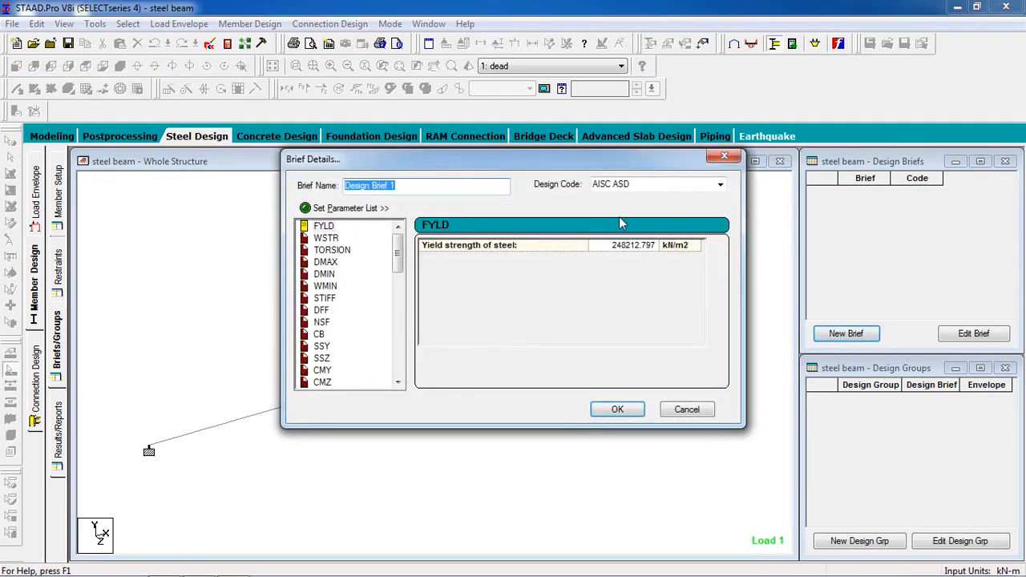
{"action": "left_click", "coordinate": [720, 186]}
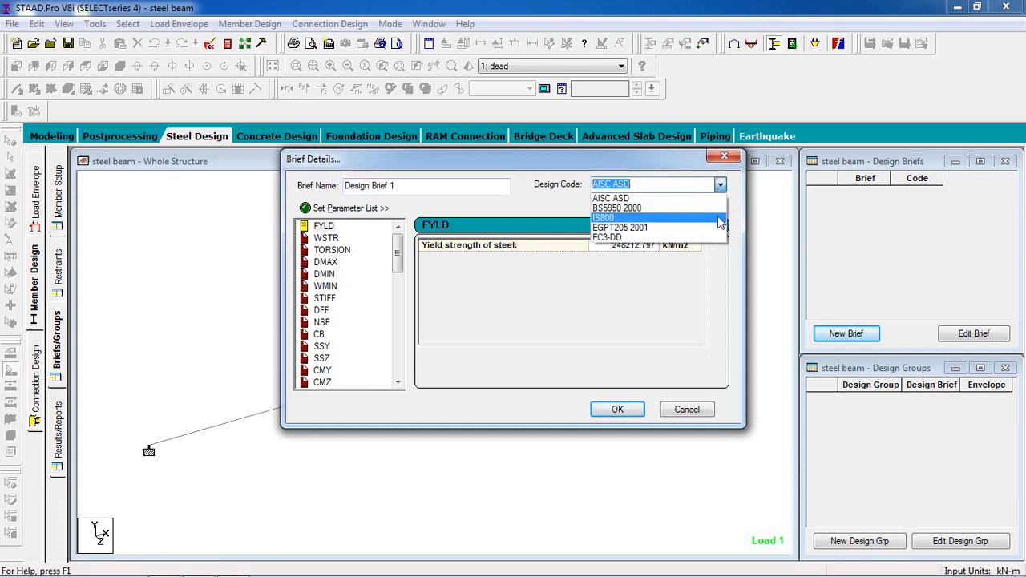
{"action": "left_click", "coordinate": [719, 218]}
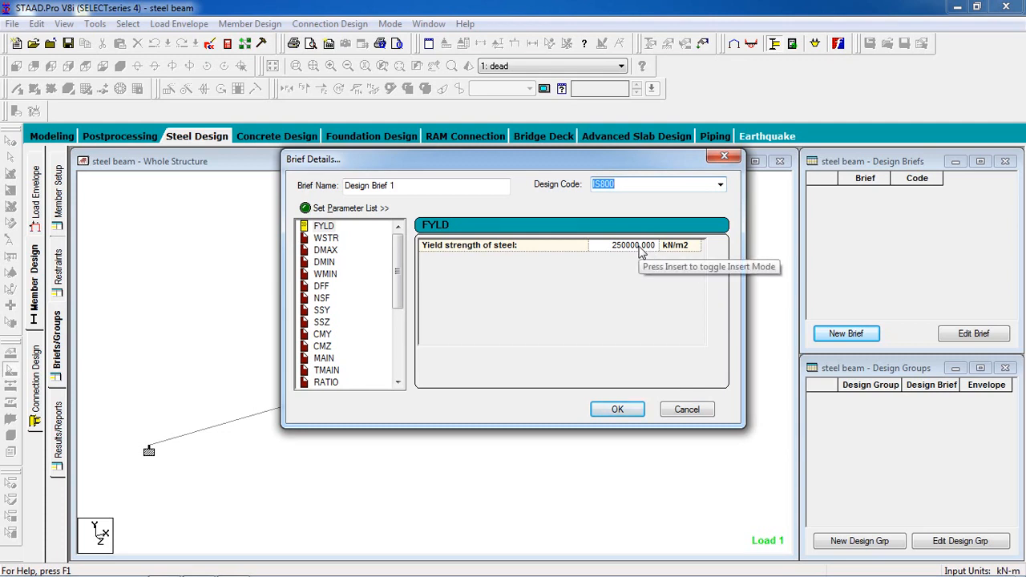
{"action": "left_click", "coordinate": [617, 409]}
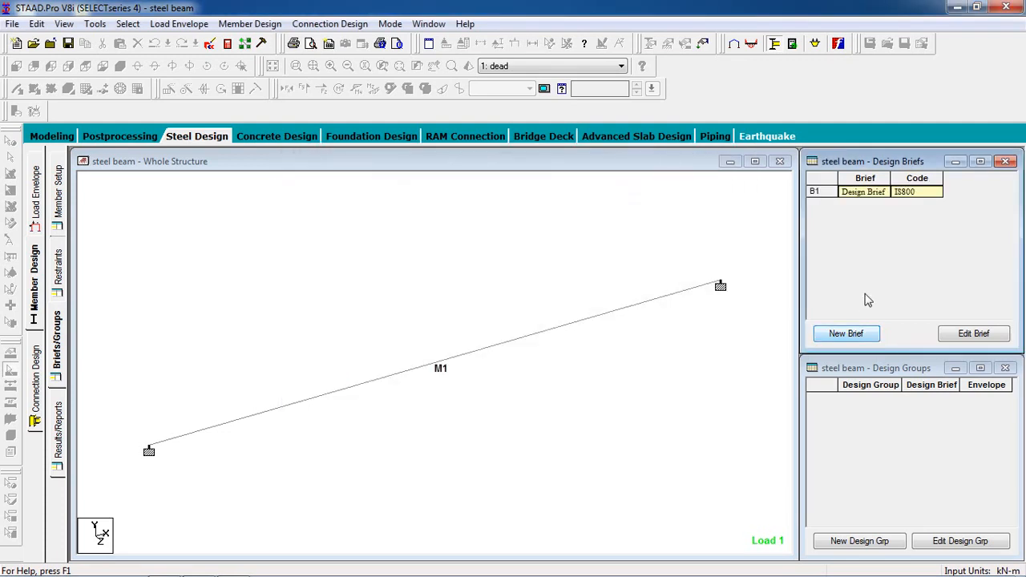
- Create a design group using Design Envelope 1 and Design Brief 1, and assign physical member M1 to it
{"action": "left_click", "coordinate": [860, 544]}
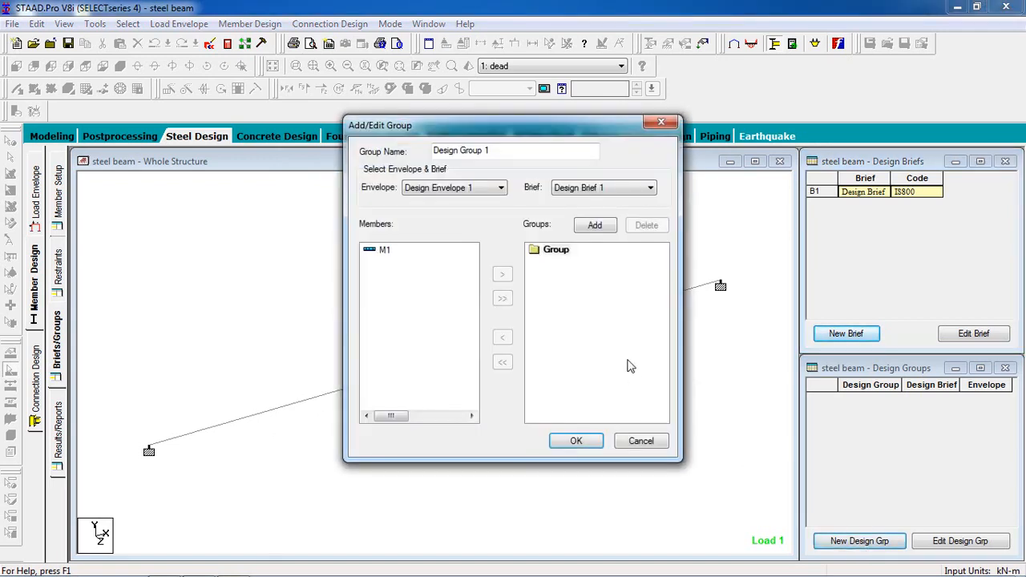
{"action": "left_click", "coordinate": [594, 226]}
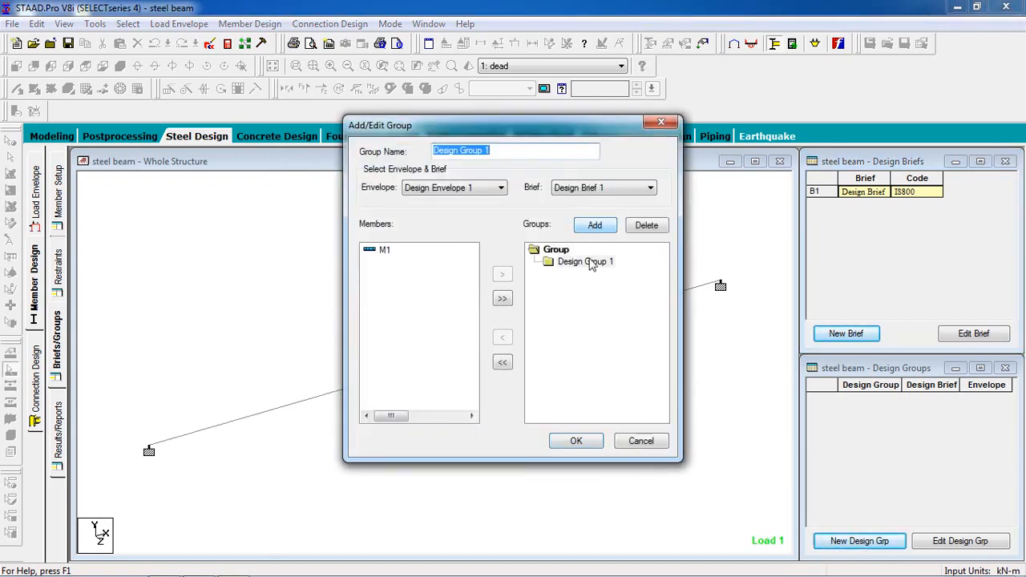
{"action": "left_click", "coordinate": [593, 265]}
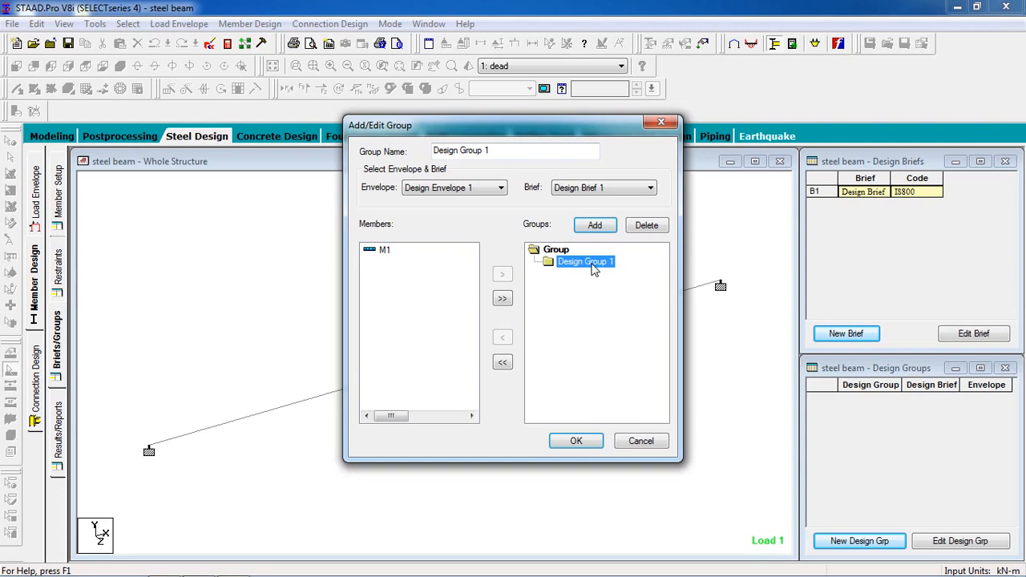
{"action": "left_click", "coordinate": [388, 251]}
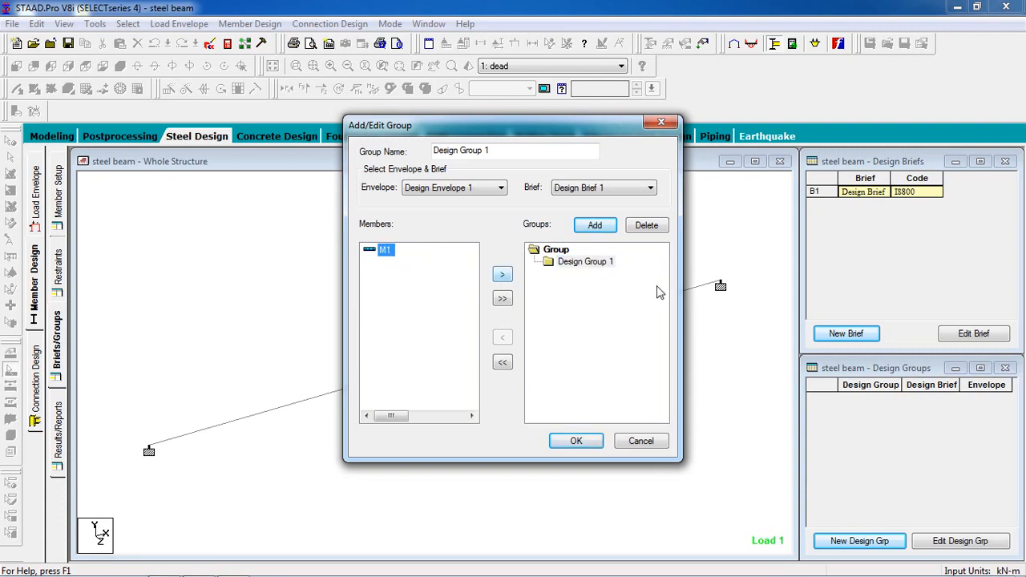
{"action": "left_click", "coordinate": [502, 275]}
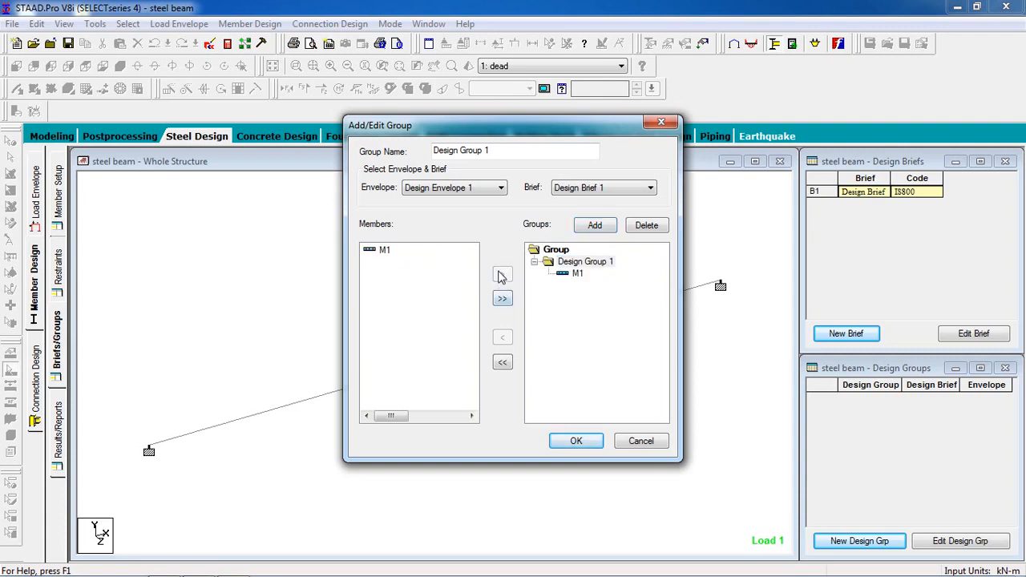
{"action": "left_click", "coordinate": [579, 442]}
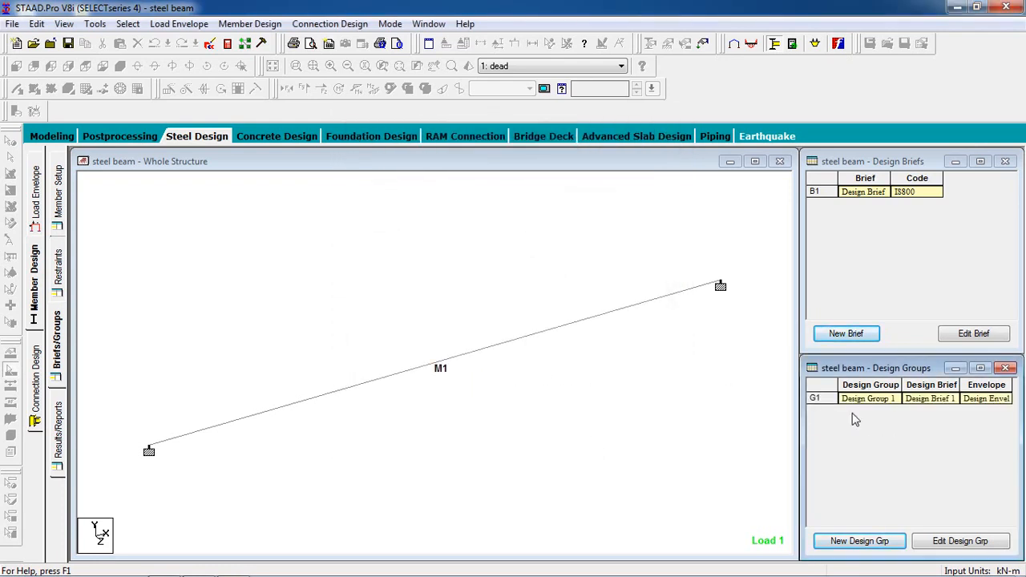
- Open the member design results view and run the code check for the design group
{"action": "left_click", "coordinate": [62, 447]}
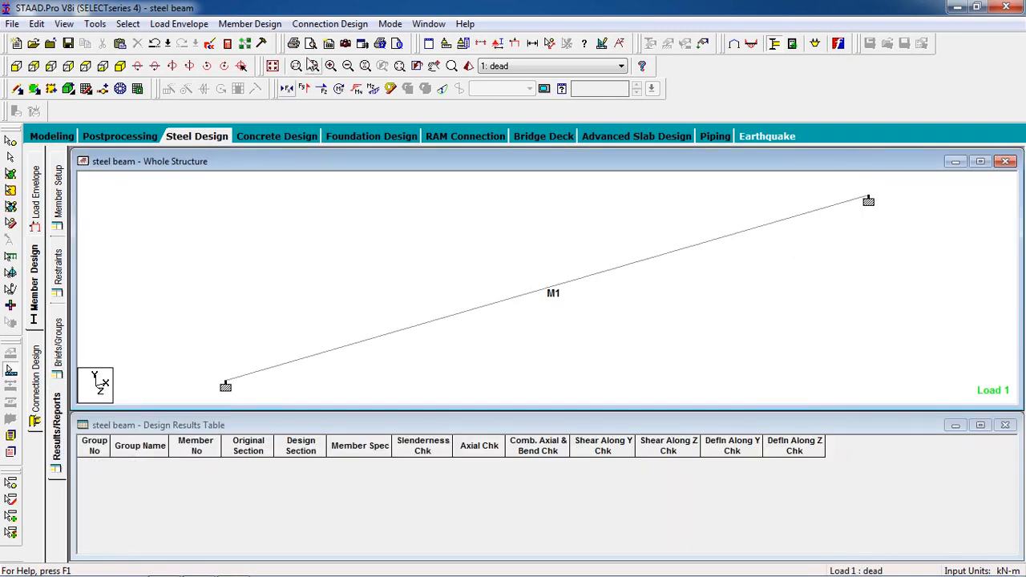
{"action": "left_click", "coordinate": [263, 26]}
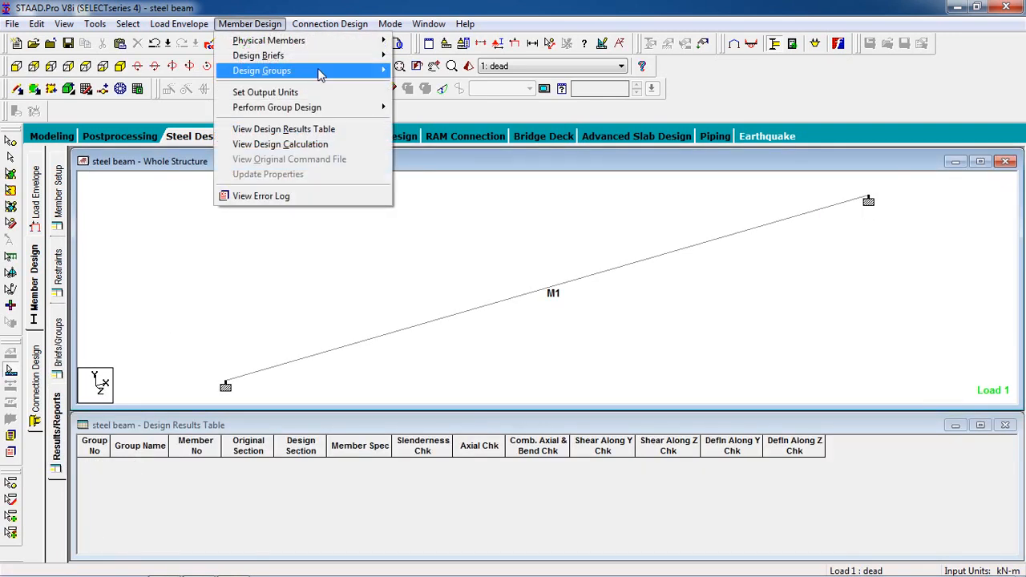
{"action": "mouse_move", "coordinate": [321, 73]}
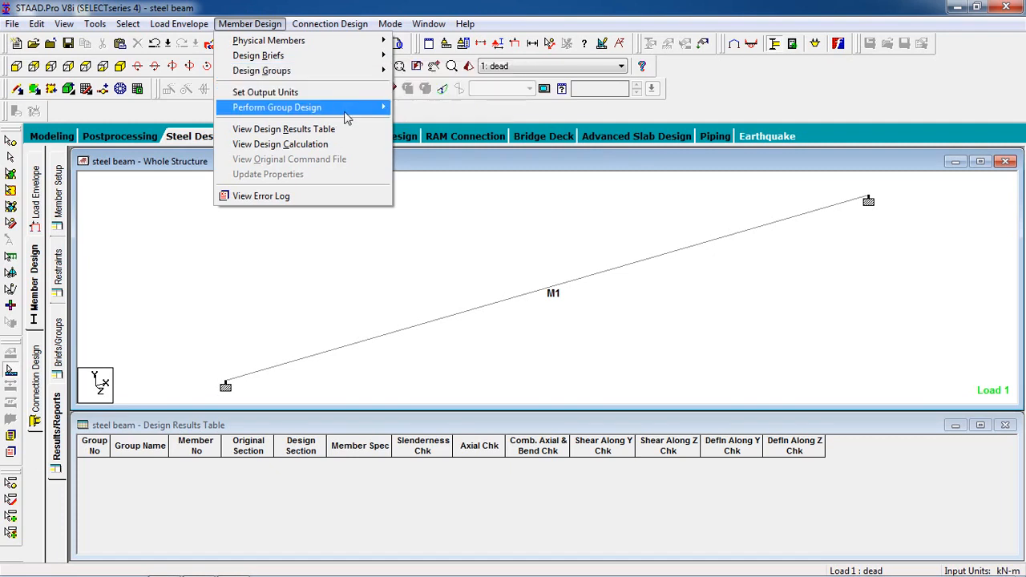
{"action": "mouse_move", "coordinate": [348, 117]}
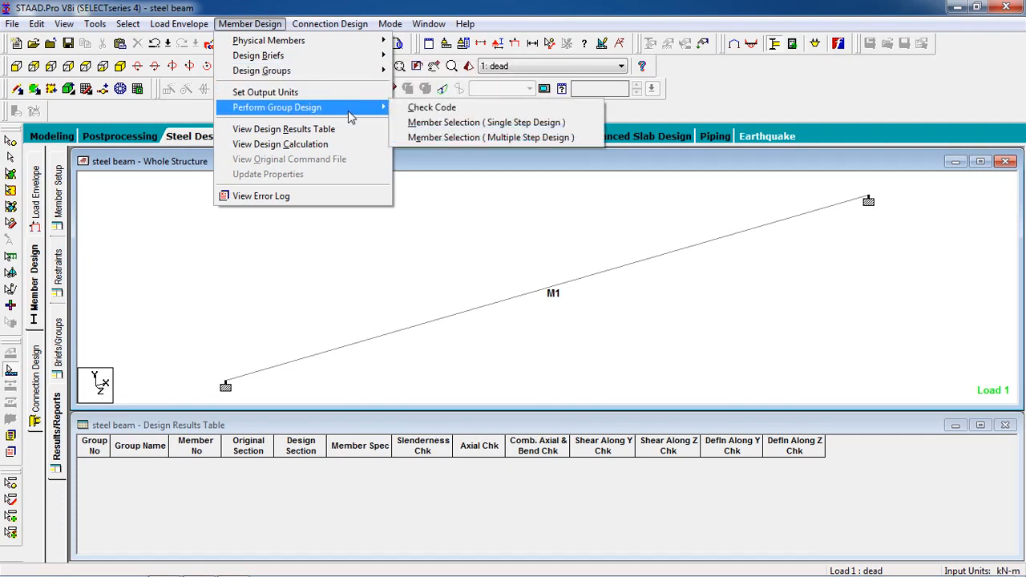
{"action": "left_click", "coordinate": [434, 110]}
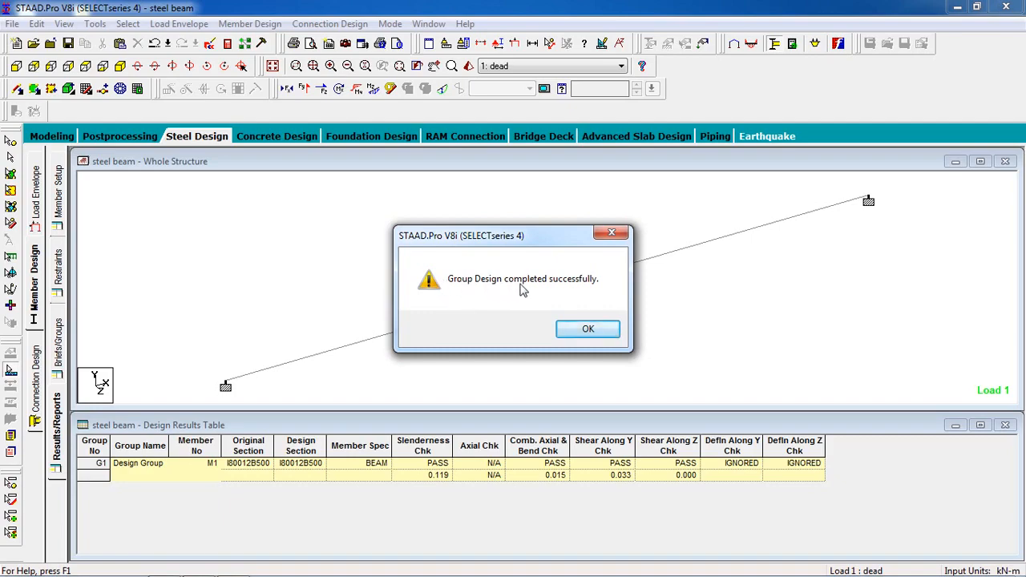
{"action": "left_click", "coordinate": [586, 331]}
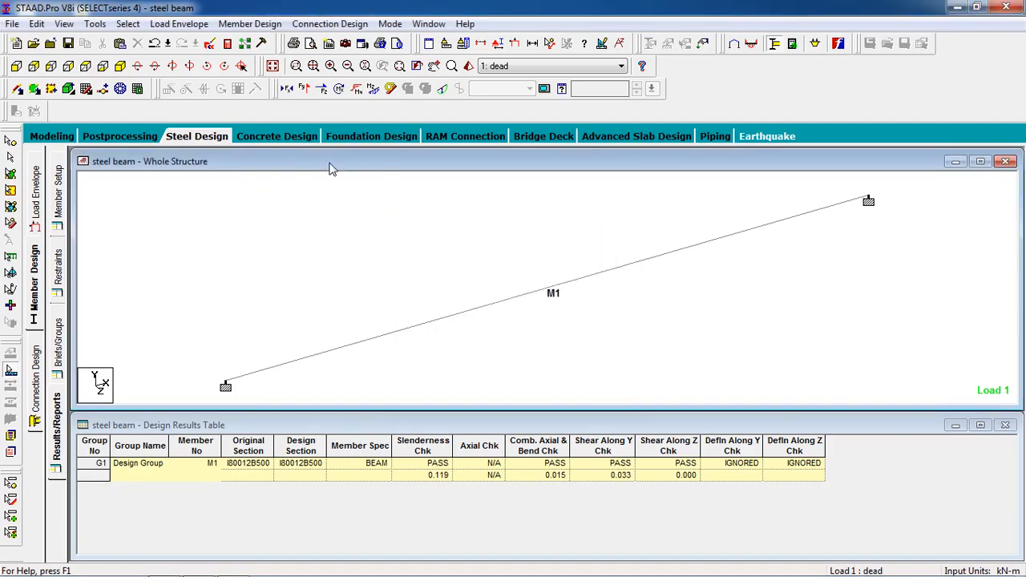
- Run the group design as a single-step member selection
{"action": "left_click", "coordinate": [249, 24]}
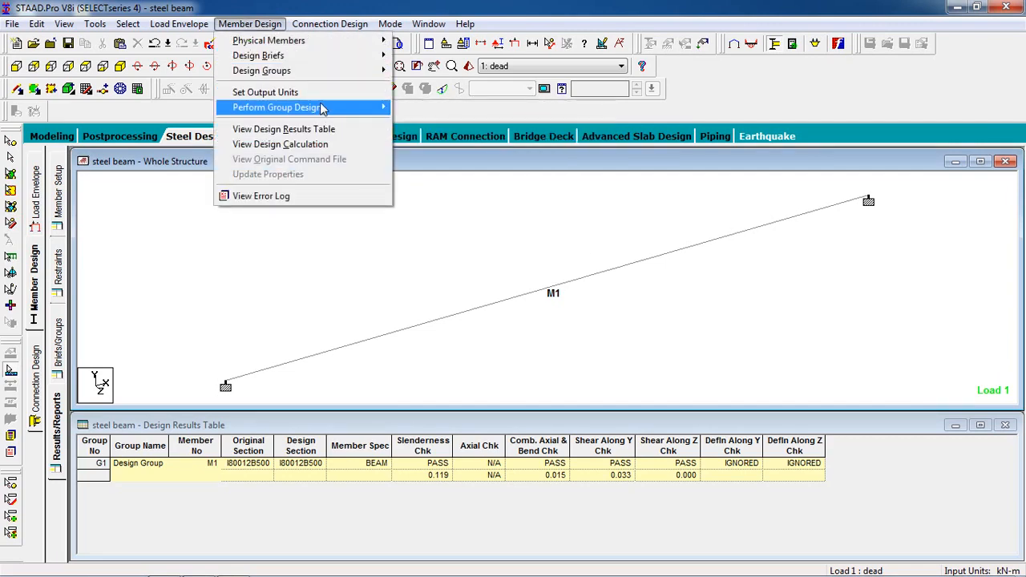
{"action": "mouse_move", "coordinate": [324, 108]}
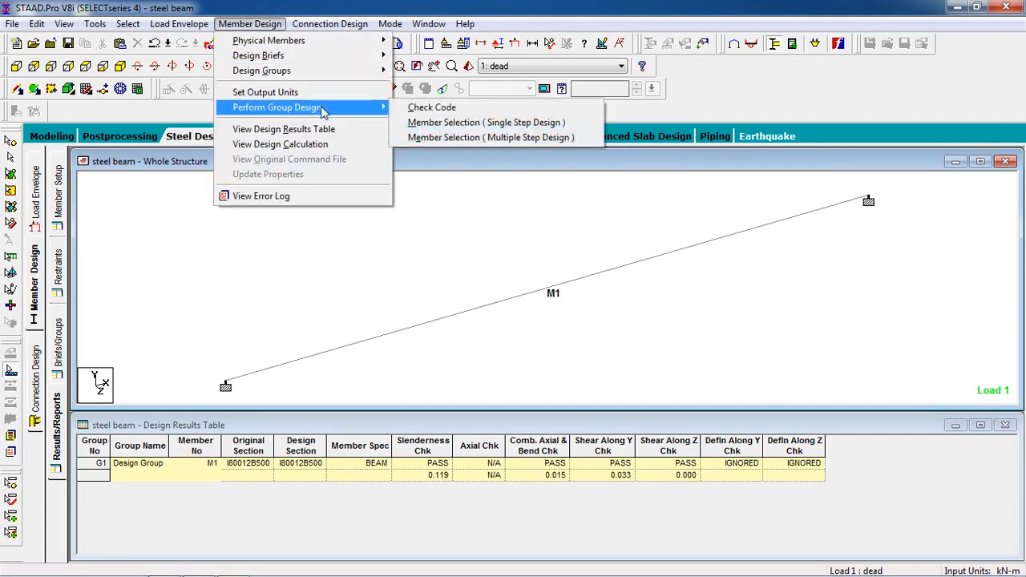
{"action": "left_click", "coordinate": [421, 126]}
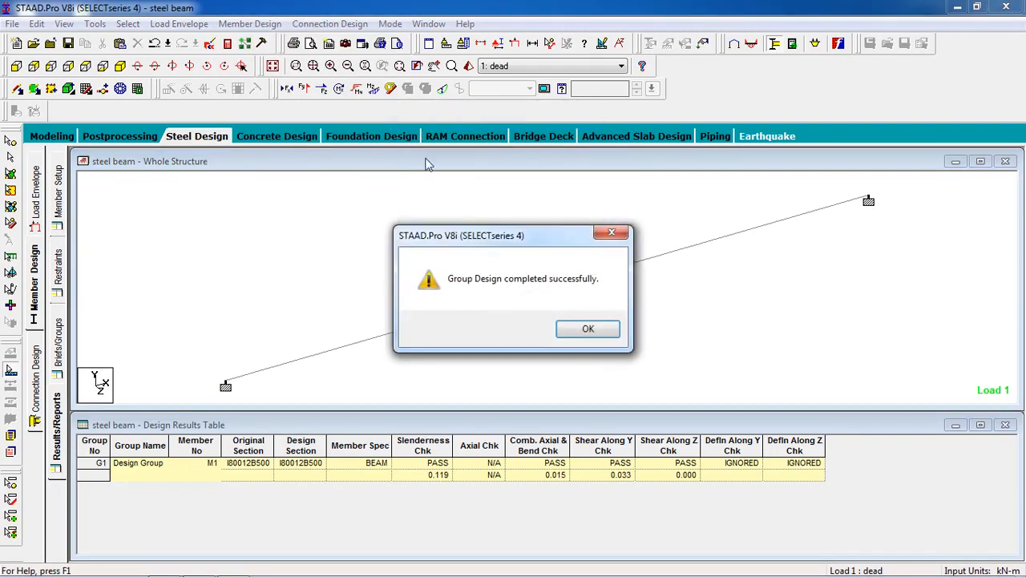
{"action": "left_click", "coordinate": [588, 331]}
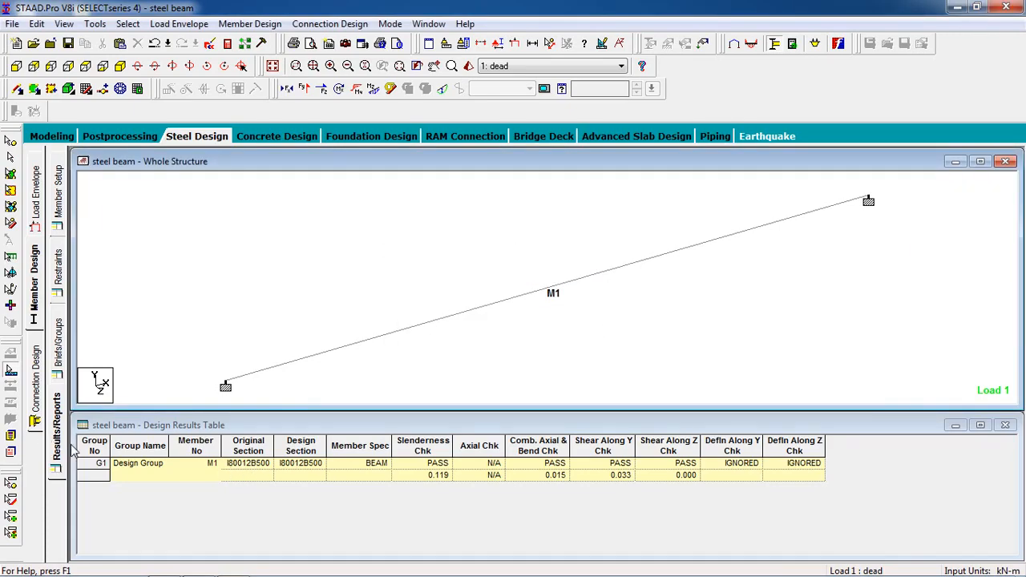
- Examine member M1's original section, design section and check results in the design results table
{"action": "left_click", "coordinate": [275, 370]}
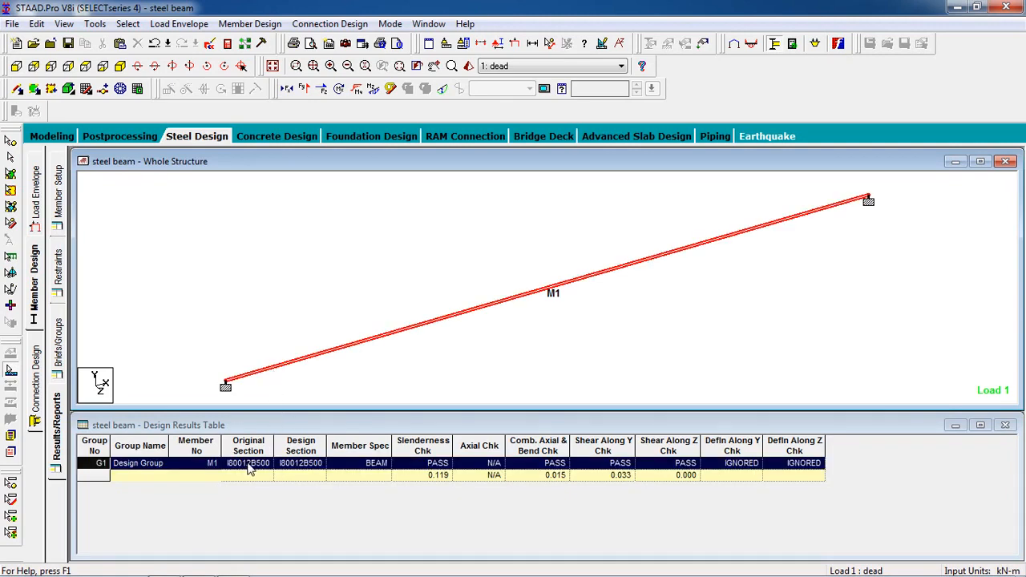
{"action": "left_click", "coordinate": [300, 374]}
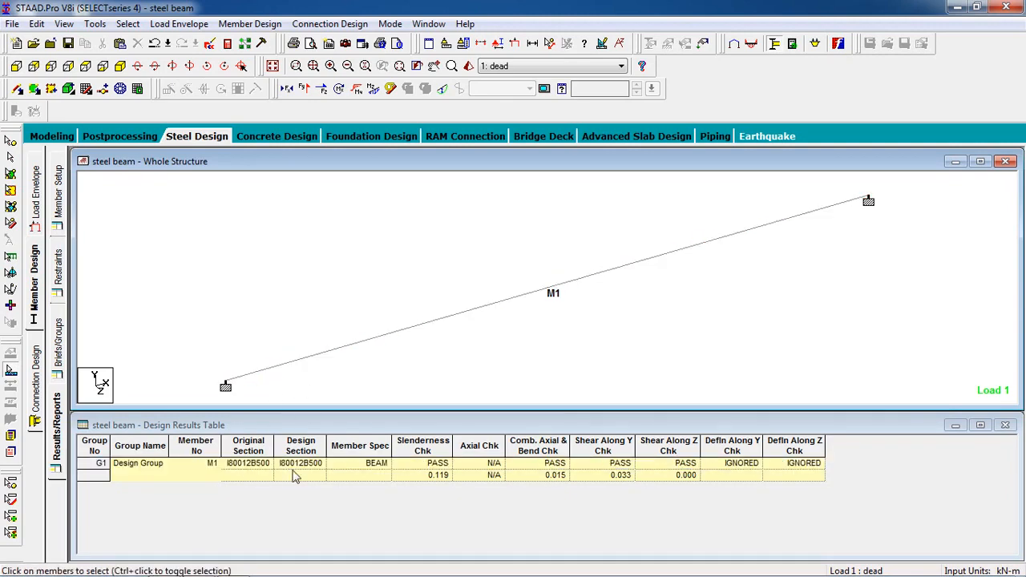
{"action": "left_click", "coordinate": [247, 465]}
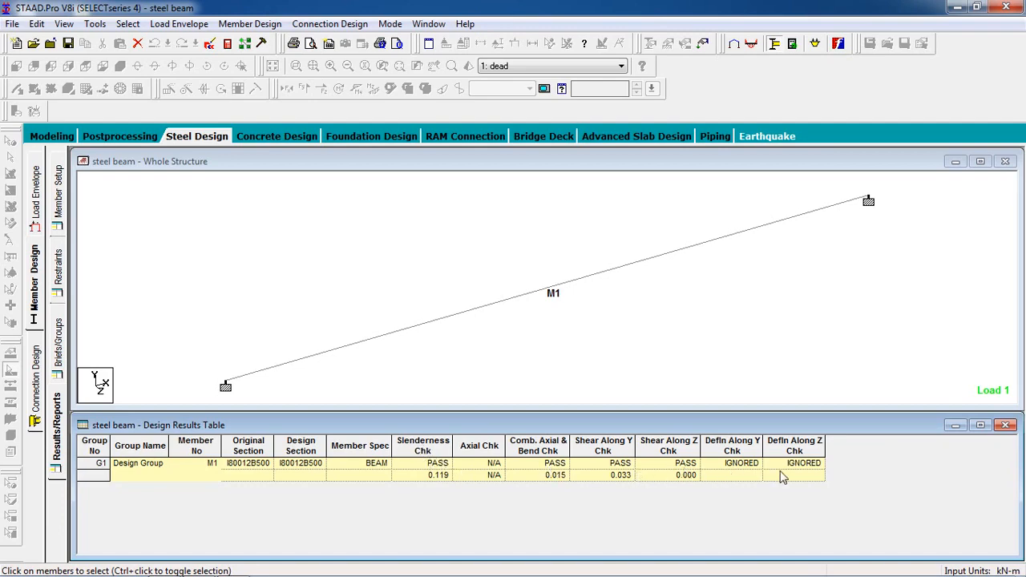
- Inspect physical member M1's geometry, section properties, shear and bending, deflection and steel design results
{"action": "double_click", "coordinate": [447, 325]}
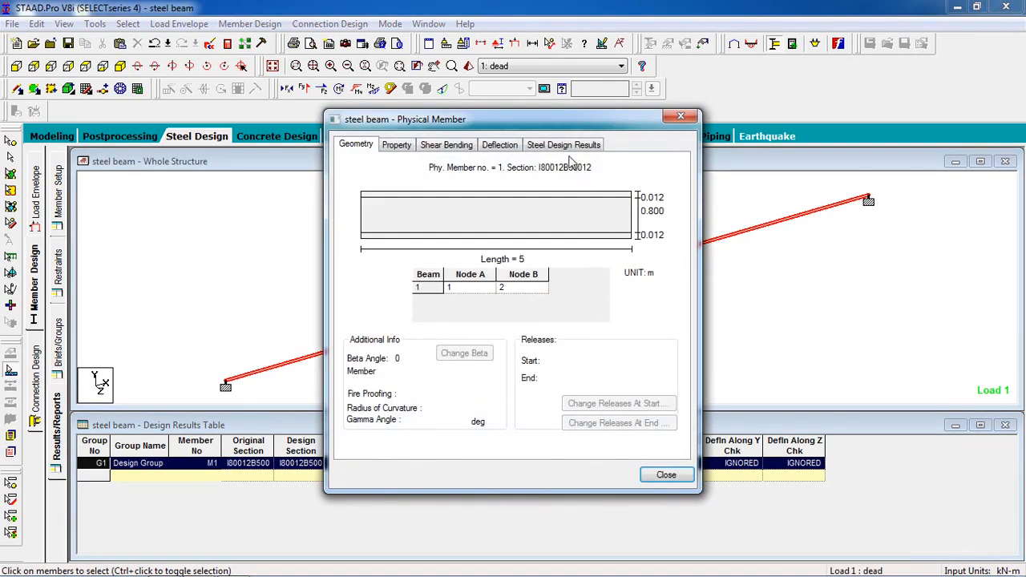
{"action": "left_click", "coordinate": [396, 145]}
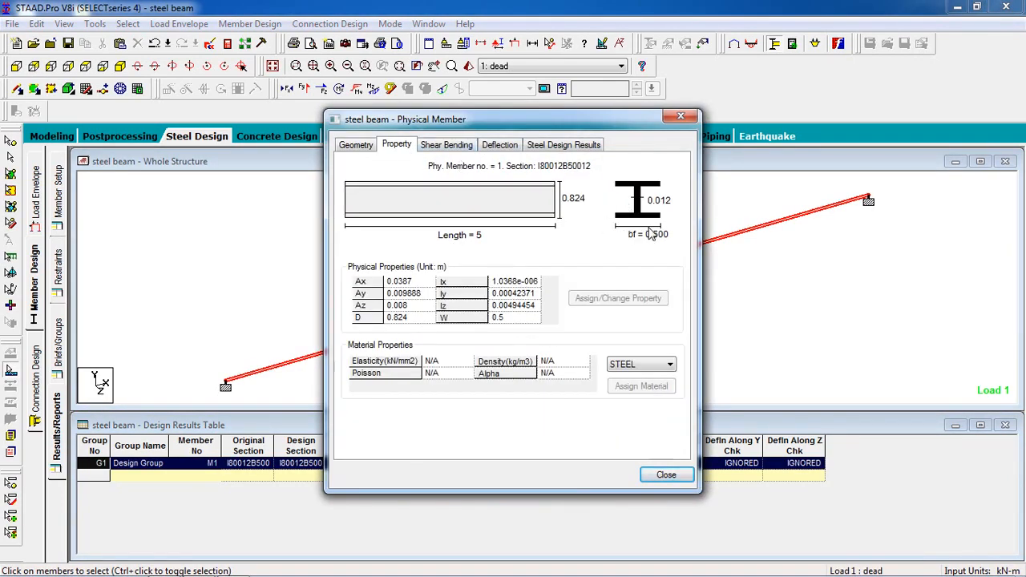
{"action": "left_click", "coordinate": [436, 149]}
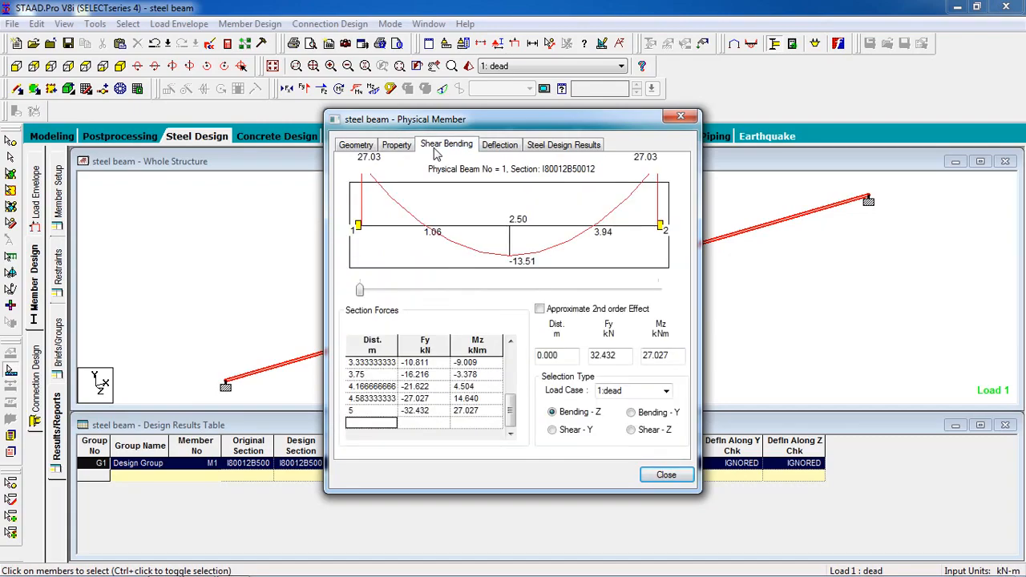
{"action": "left_click", "coordinate": [504, 146]}
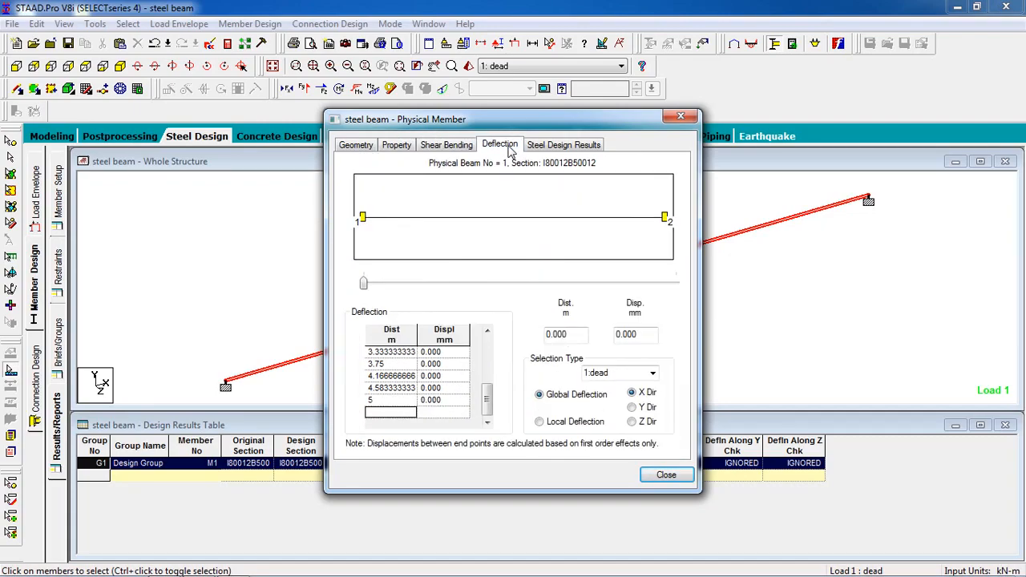
{"action": "left_click", "coordinate": [561, 144]}
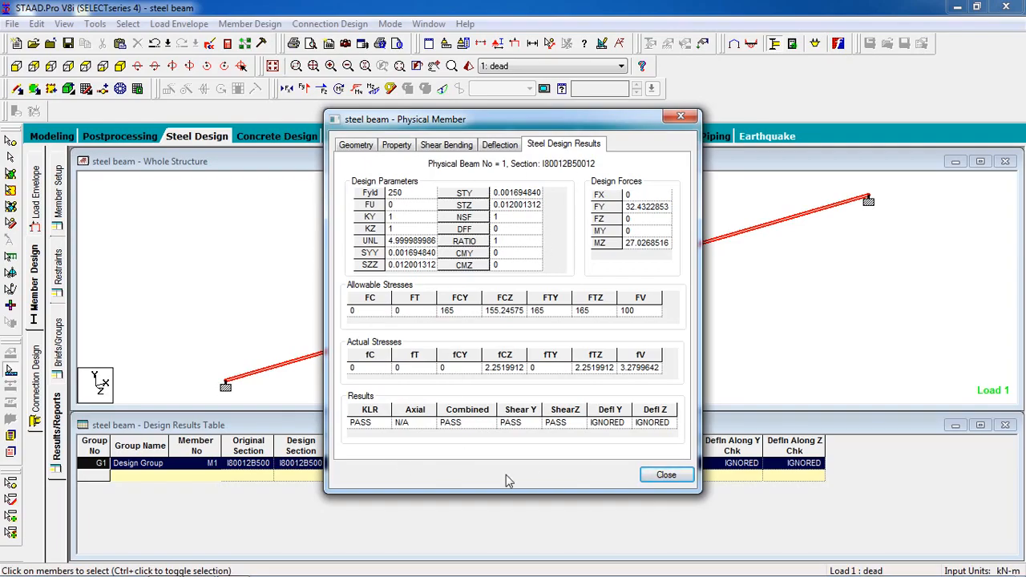
{"action": "left_click", "coordinate": [665, 475]}
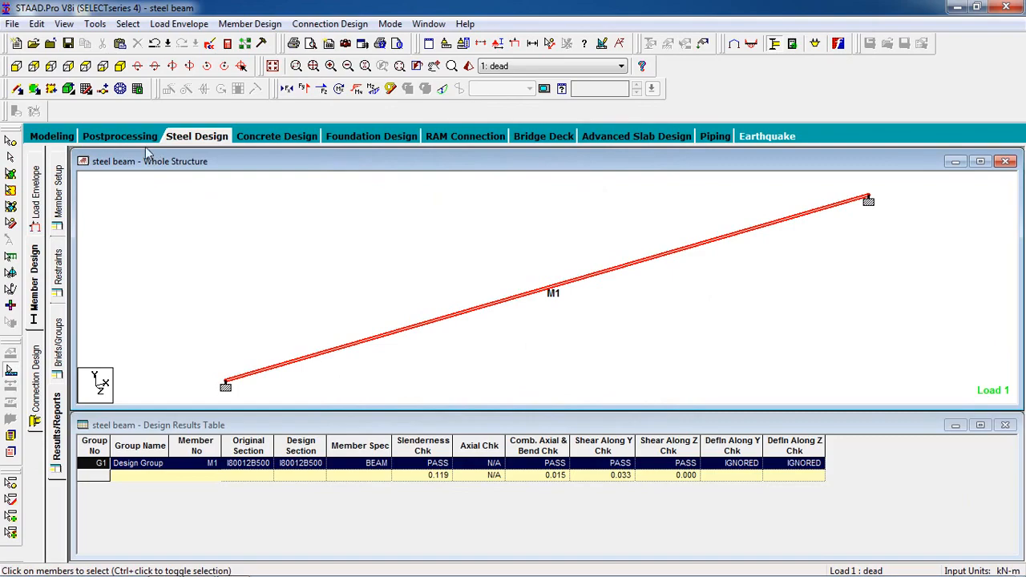
- Switch to postprocessing with load case 1 dead selected and examine the beam's deflected shape and displacements
{"action": "left_click", "coordinate": [120, 136]}
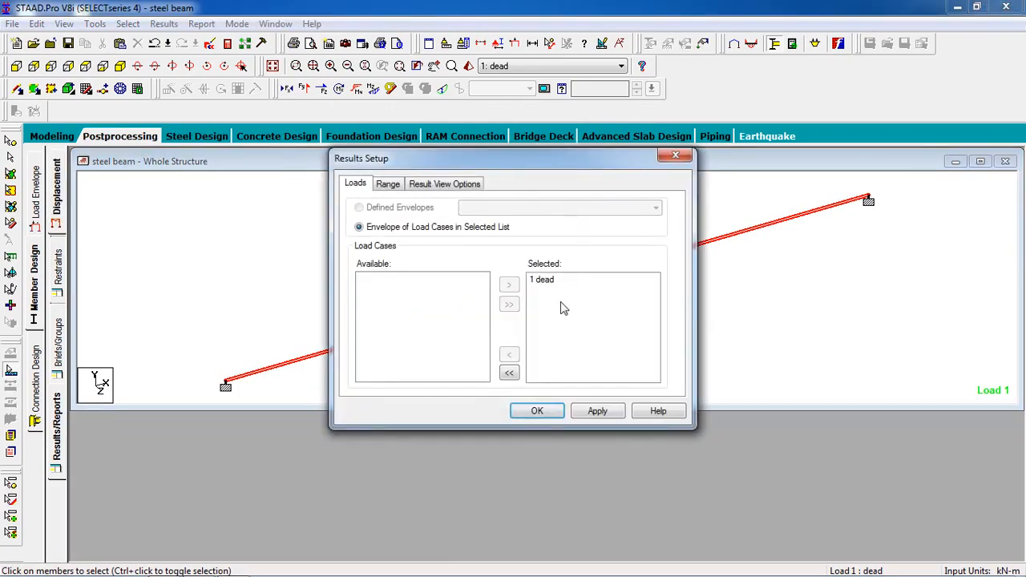
{"action": "left_click", "coordinate": [536, 411]}
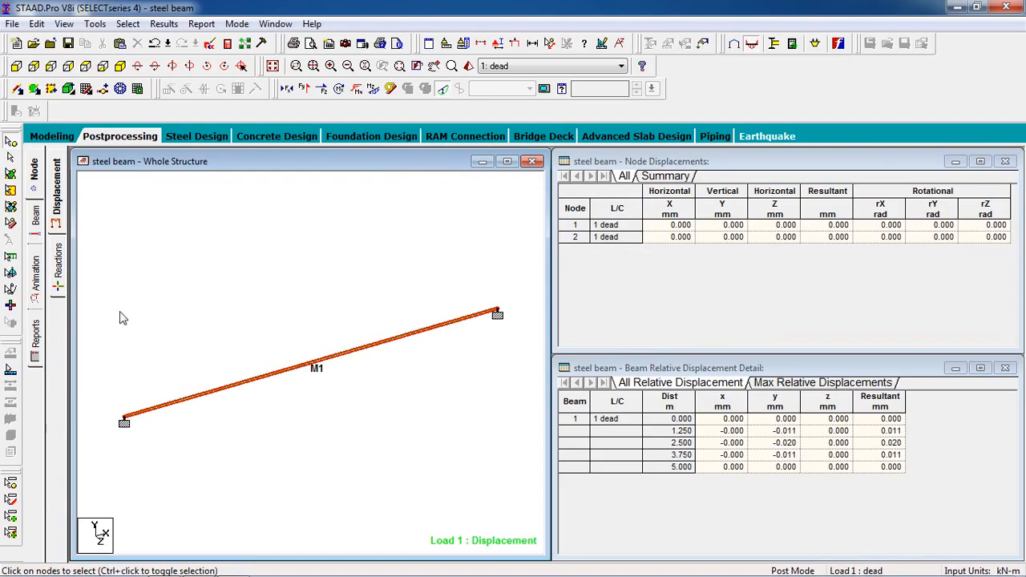
{"action": "left_click", "coordinate": [11, 158]}
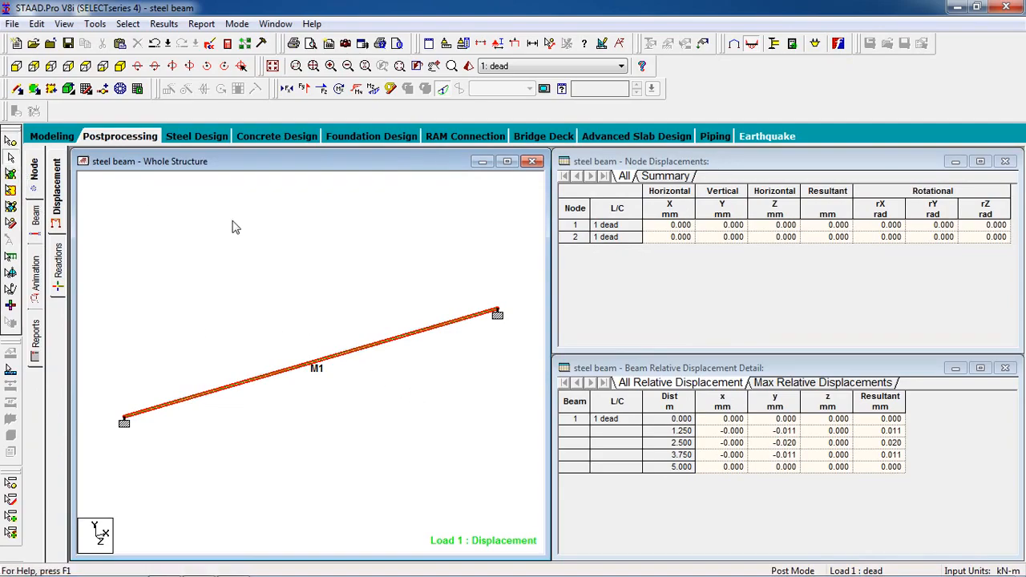
{"action": "left_click", "coordinate": [298, 361]}
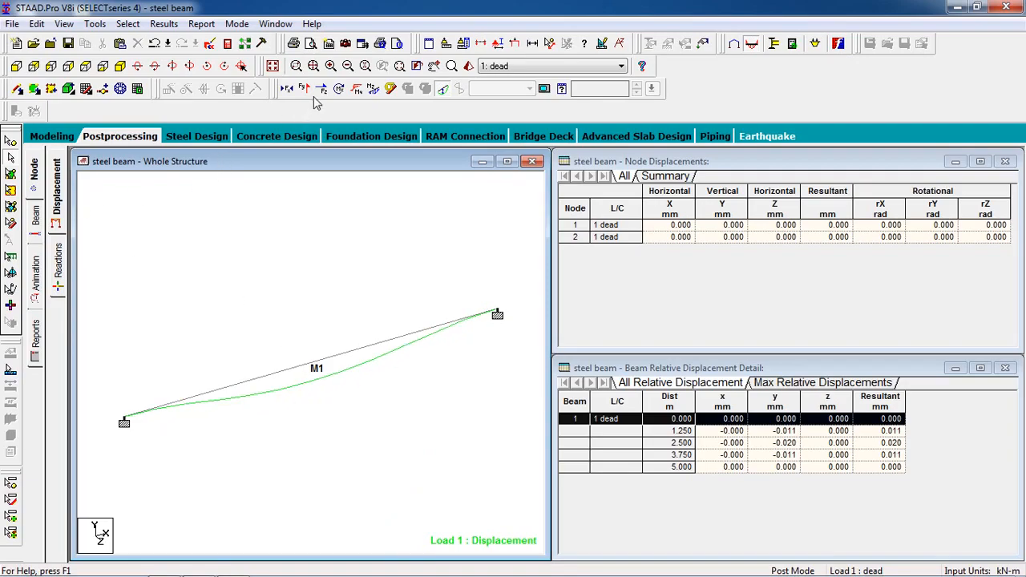
- View the beam's axial force, Shear Y, Shear Z, torsion, Bending Y and beam stress diagrams in turn for the dead load
{"action": "left_click", "coordinate": [436, 89]}
{"action": "left_click", "coordinate": [291, 93]}
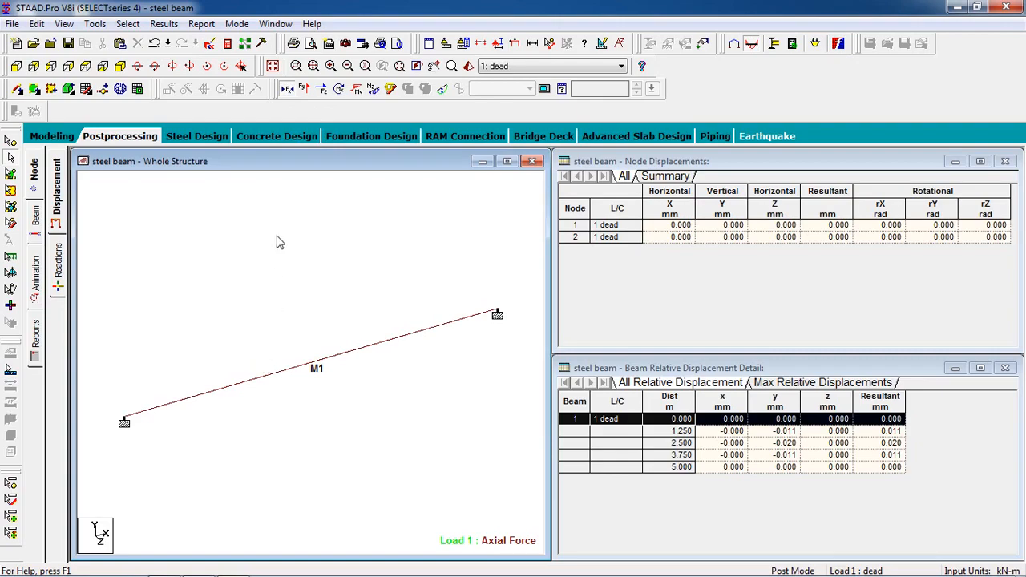
{"action": "left_click", "coordinate": [289, 90]}
{"action": "left_click", "coordinate": [305, 89]}
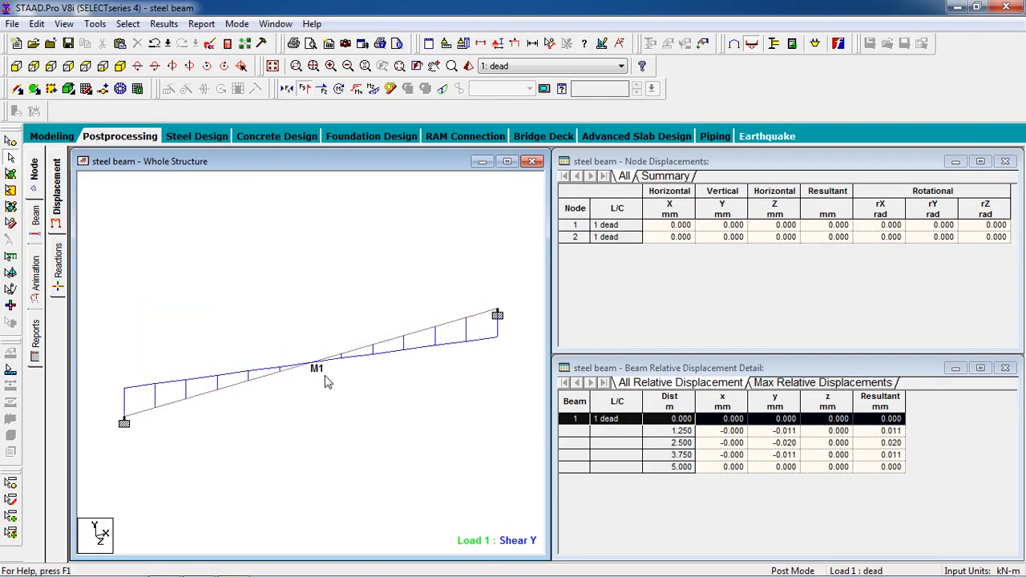
{"action": "left_click", "coordinate": [322, 89]}
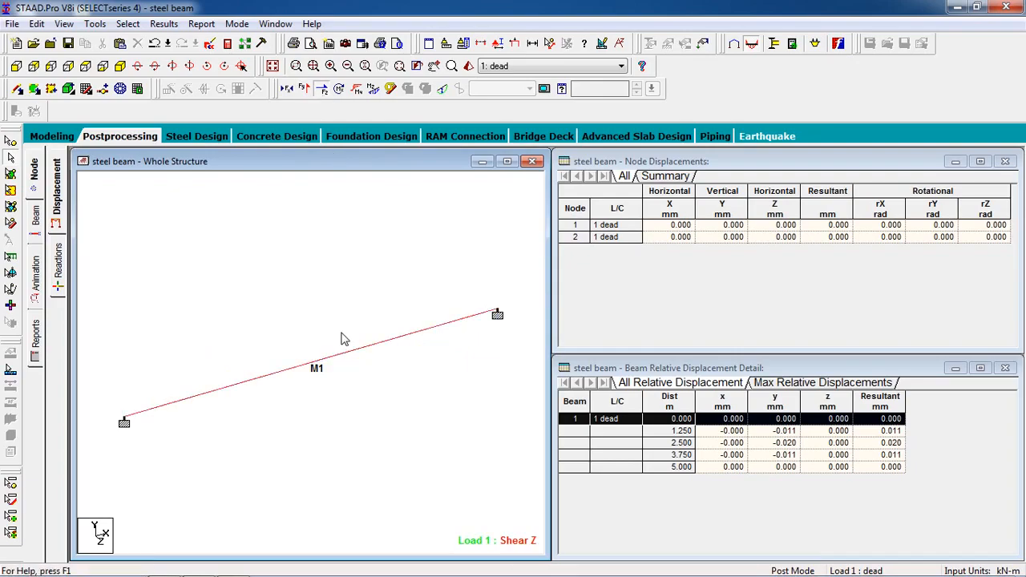
{"action": "left_click", "coordinate": [339, 89]}
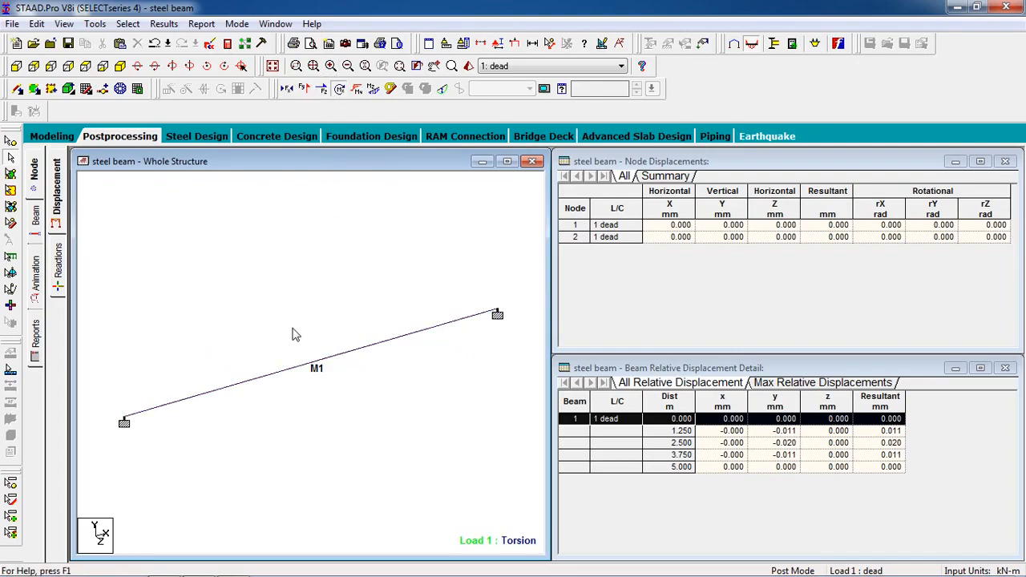
{"action": "left_click", "coordinate": [340, 90]}
{"action": "left_click", "coordinate": [362, 89]}
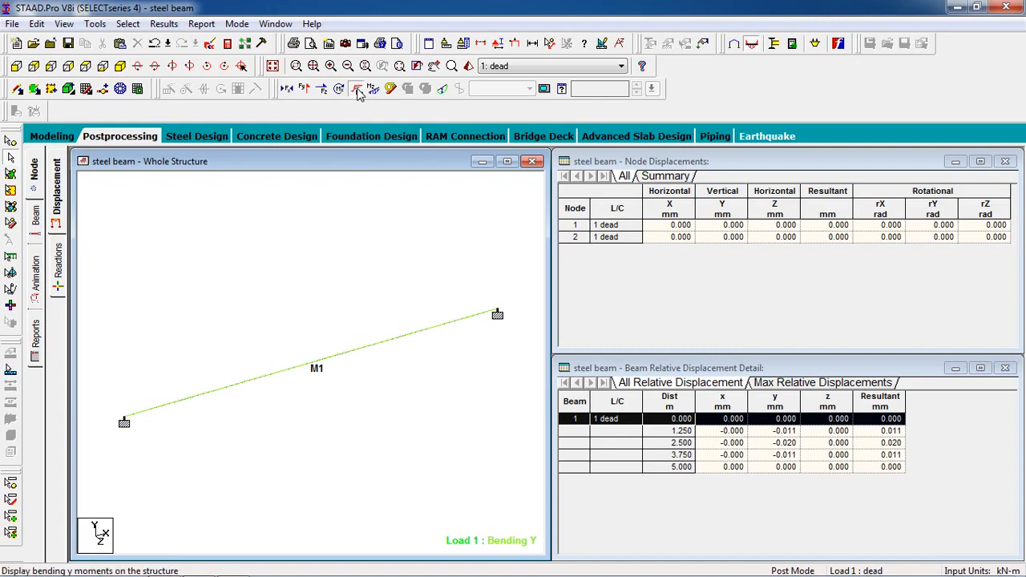
{"action": "left_click", "coordinate": [392, 89]}
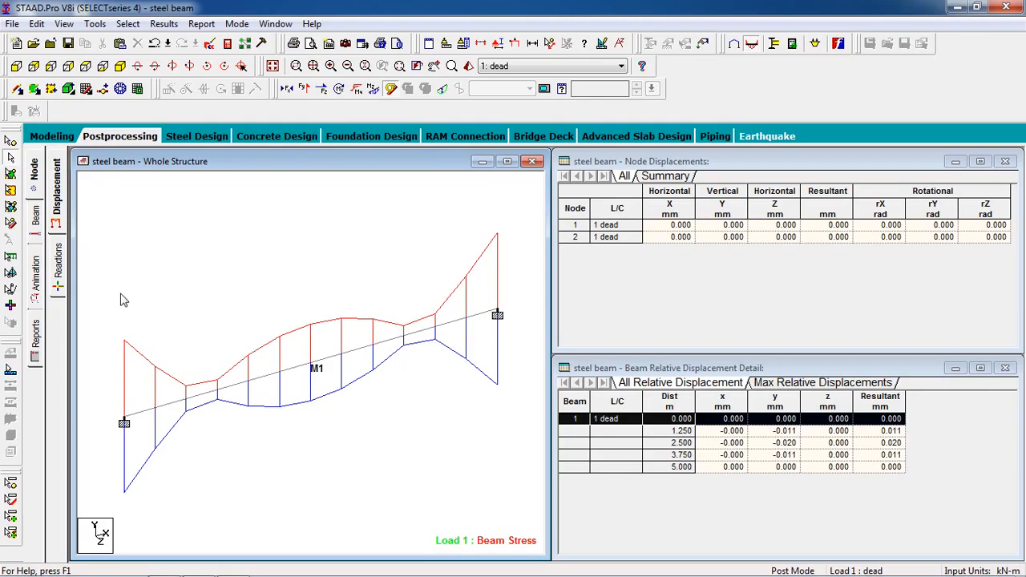
- Show the support reactions for the dead load and reposition both reaction labels clear of each other beneath the beam
{"action": "left_click", "coordinate": [57, 264]}
{"action": "middle_click_drag", "start_coordinate": [361, 402], "coordinate": [316, 306]}
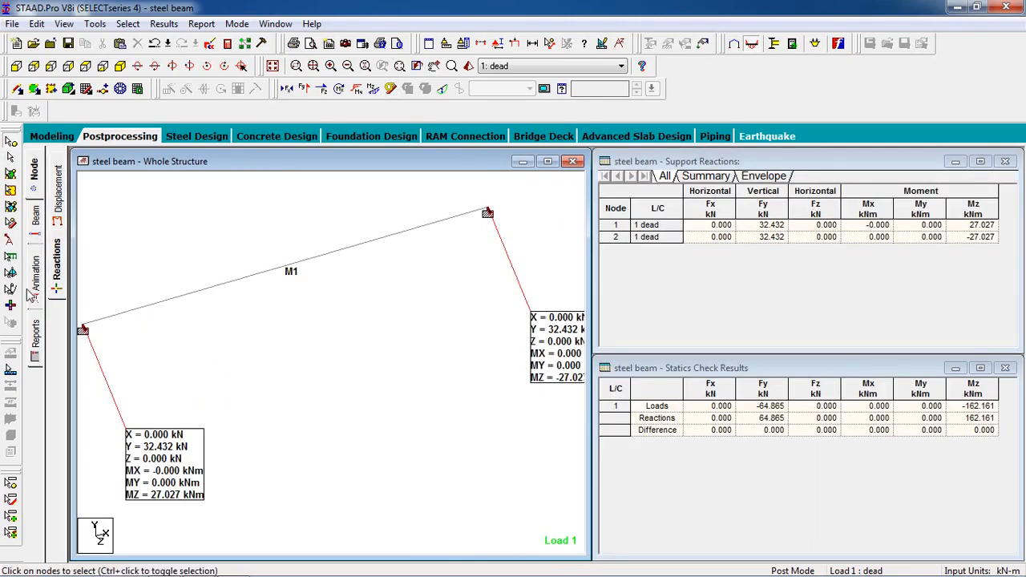
{"action": "left_click", "coordinate": [10, 239]}
{"action": "left_click_drag", "start_coordinate": [173, 443], "coordinate": [174, 359]}
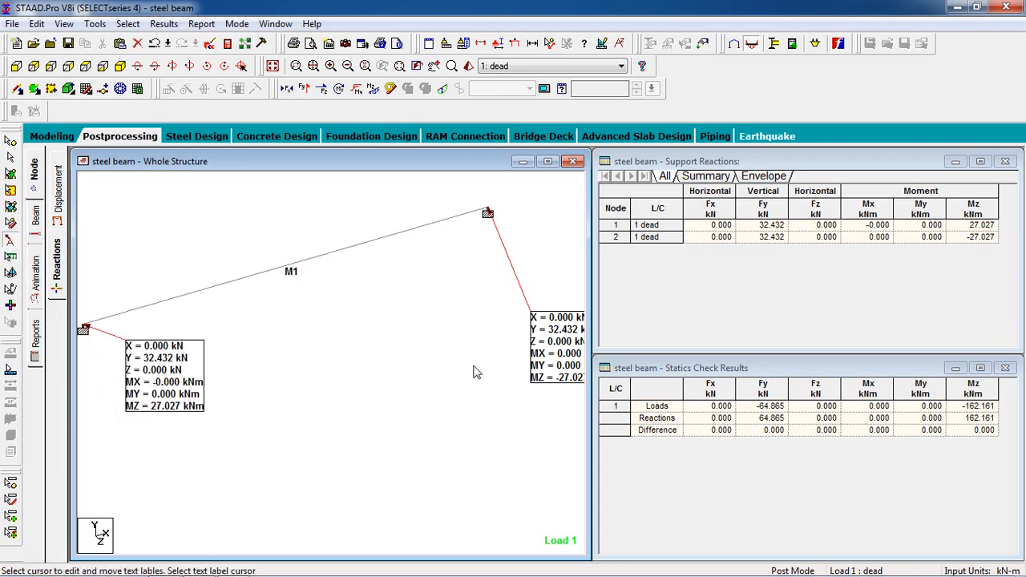
{"action": "left_click_drag", "start_coordinate": [535, 365], "coordinate": [366, 386]}
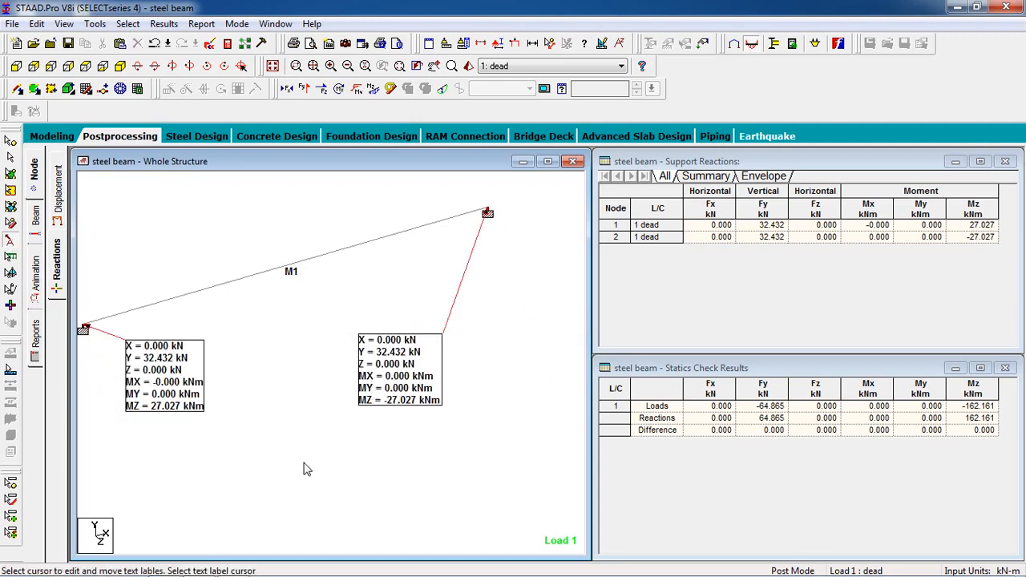
- Set up a report that adds all available Output items to Job Info, generate it and review its first page
{"action": "left_click", "coordinate": [36, 359]}
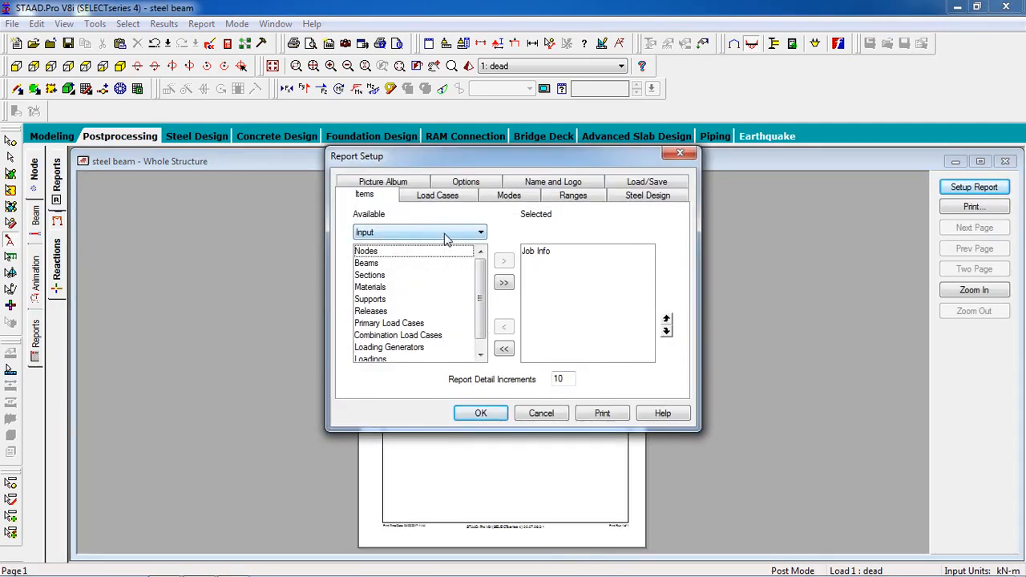
{"action": "left_click", "coordinate": [447, 238]}
{"action": "left_click", "coordinate": [461, 255]}
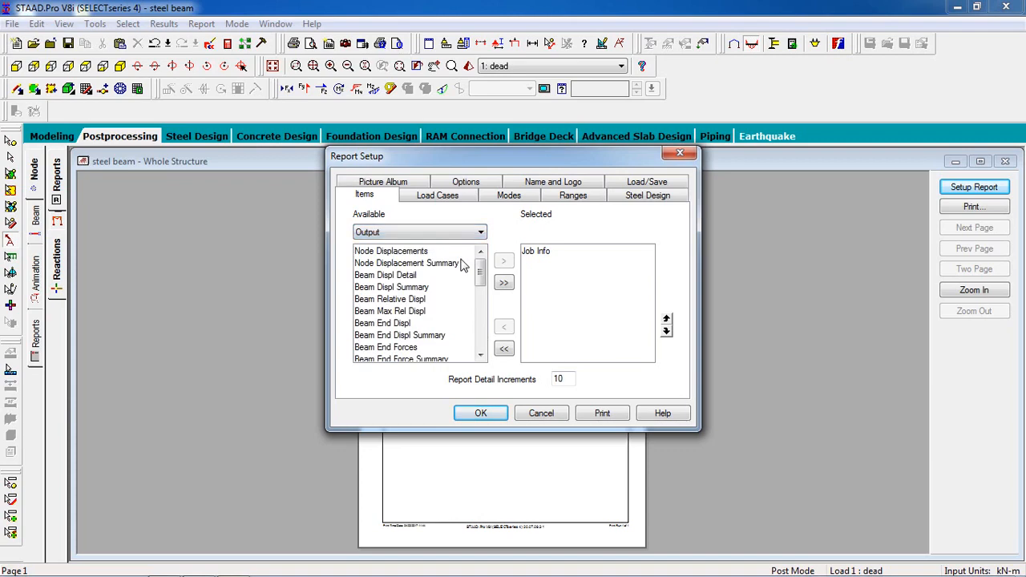
{"action": "left_click", "coordinate": [503, 282]}
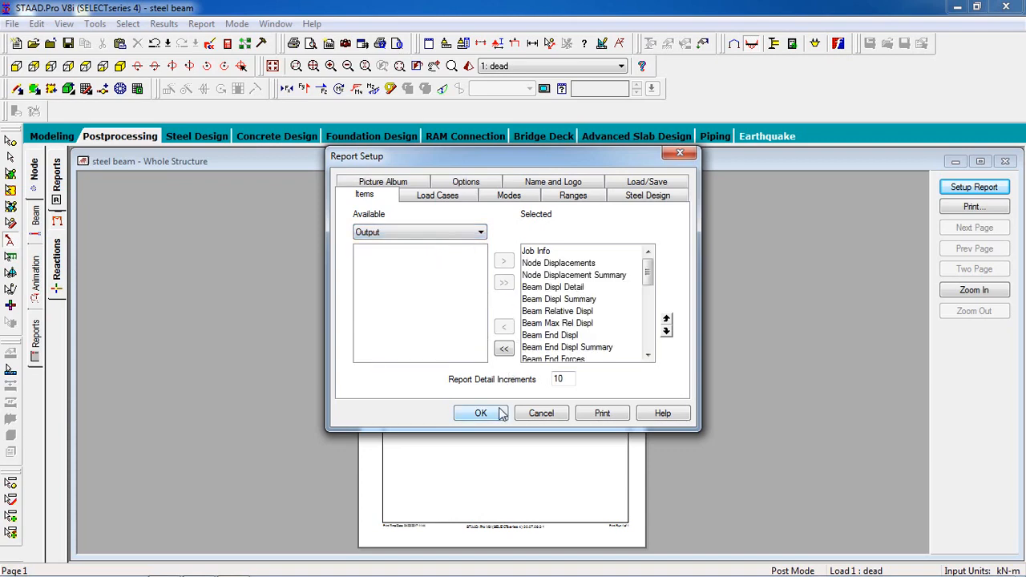
{"action": "left_click", "coordinate": [498, 413]}
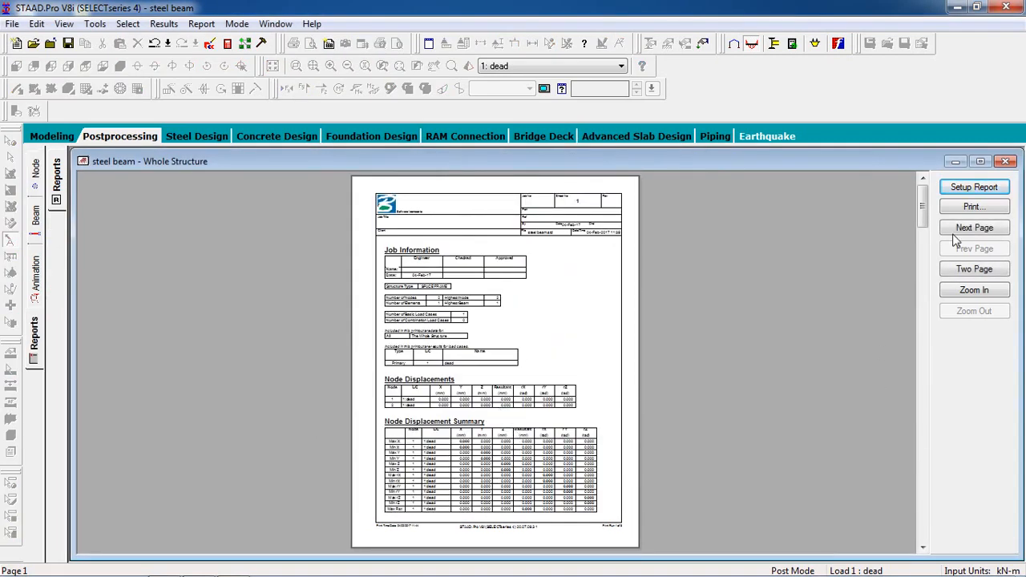
{"action": "left_click_drag", "start_coordinate": [924, 201], "coordinate": [839, 191]}
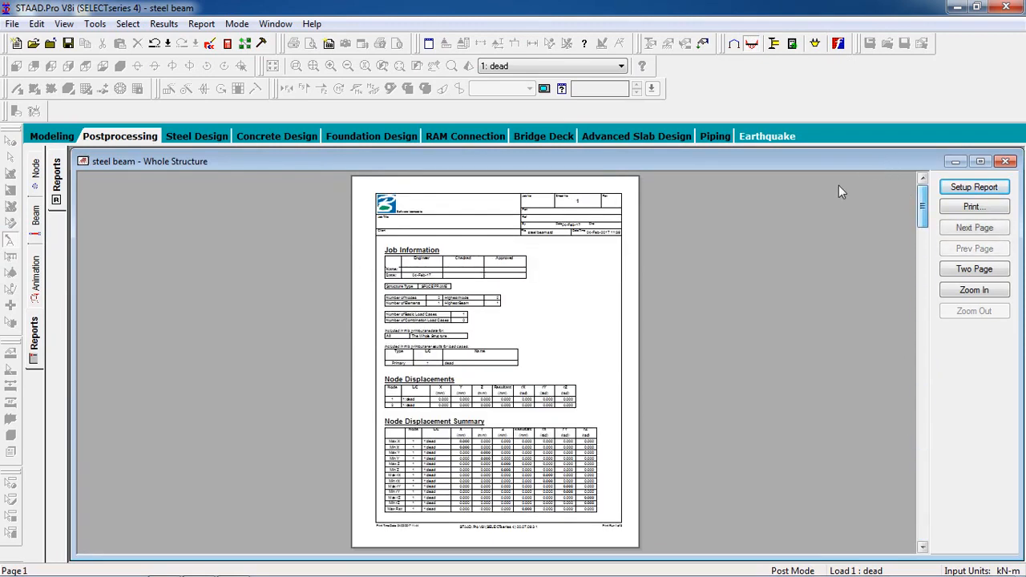
- Switch to the Steel Design mode and inspect the beam's I-section in a 3D rendered view
{"action": "left_click", "coordinate": [177, 136]}
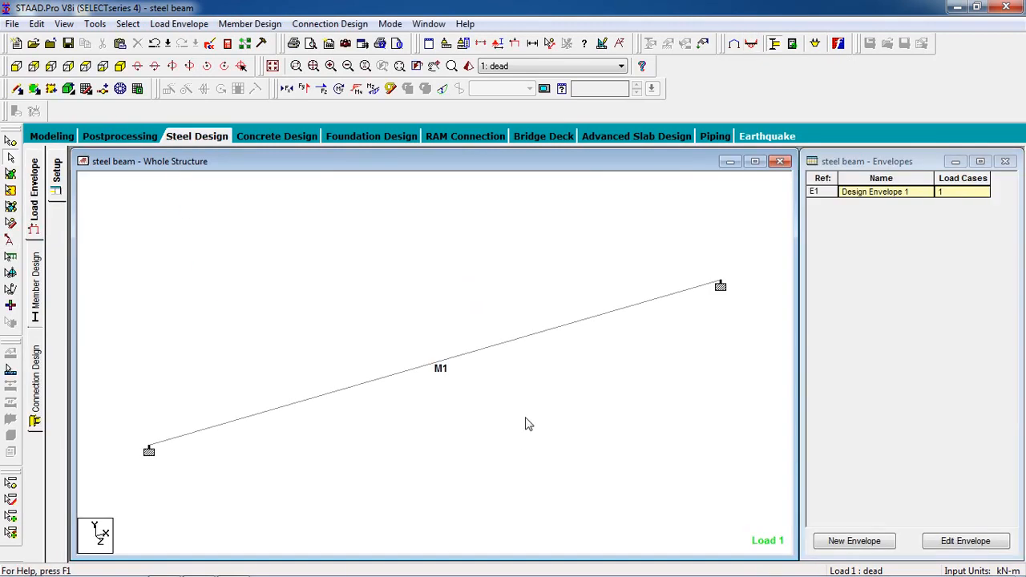
{"action": "left_click", "coordinate": [468, 66]}
{"action": "scroll", "coordinate": [462, 328], "scroll_direction": "up", "scroll_amount": 6}
{"action": "left_click_drag", "start_coordinate": [453, 334], "coordinate": [491, 349]}
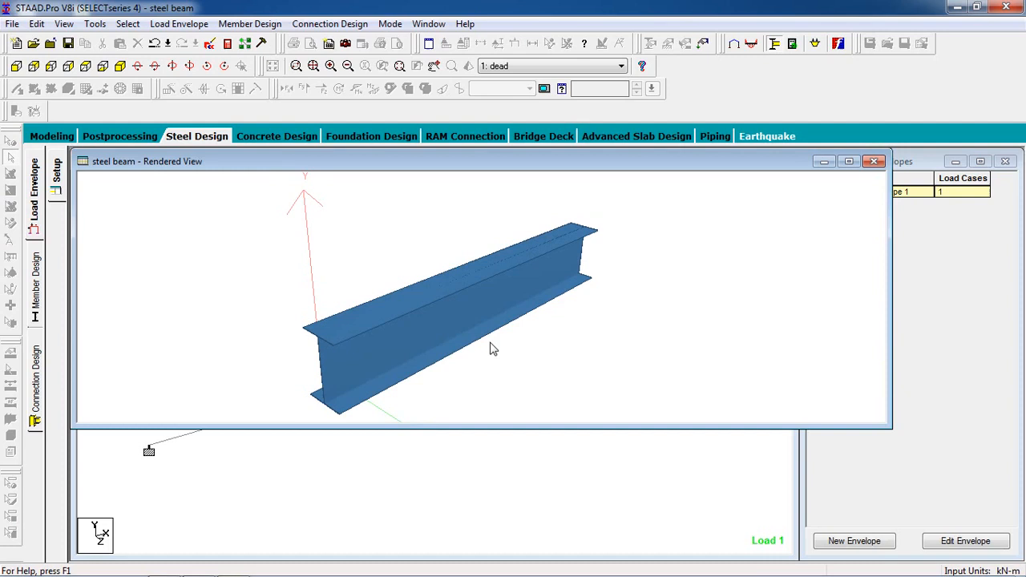